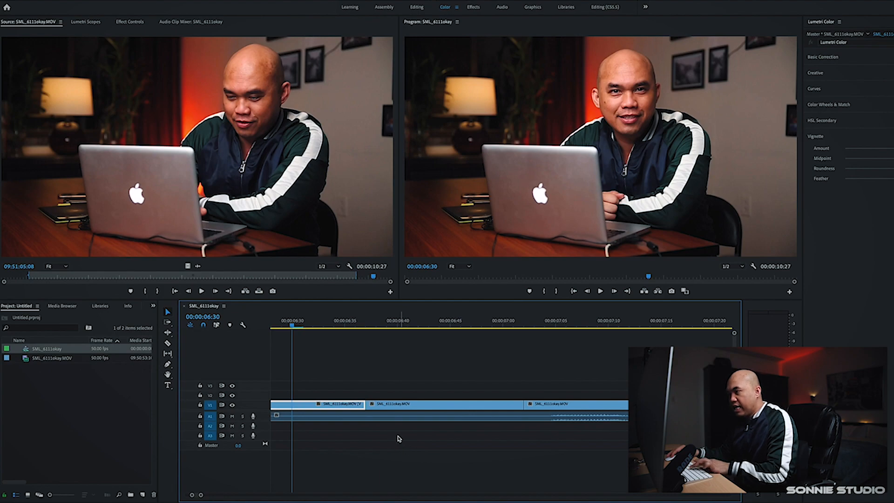
Duplicate the middle clip of the sequence onto track V2 directly above the original
key(h)
drag(396, 435, 429, 435)
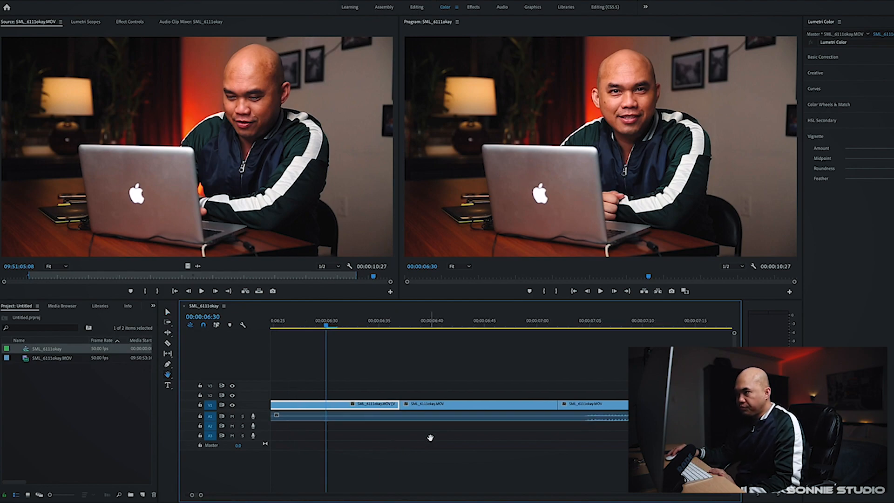
key(space)
key(space)
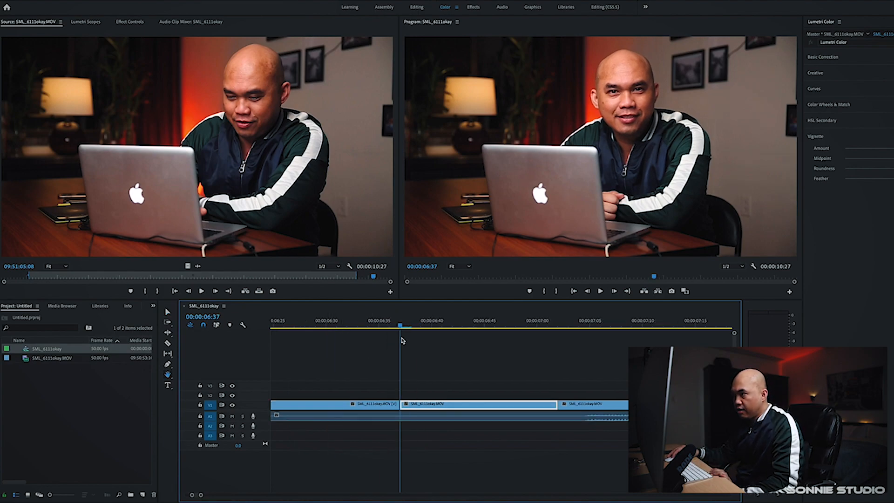
key(v)
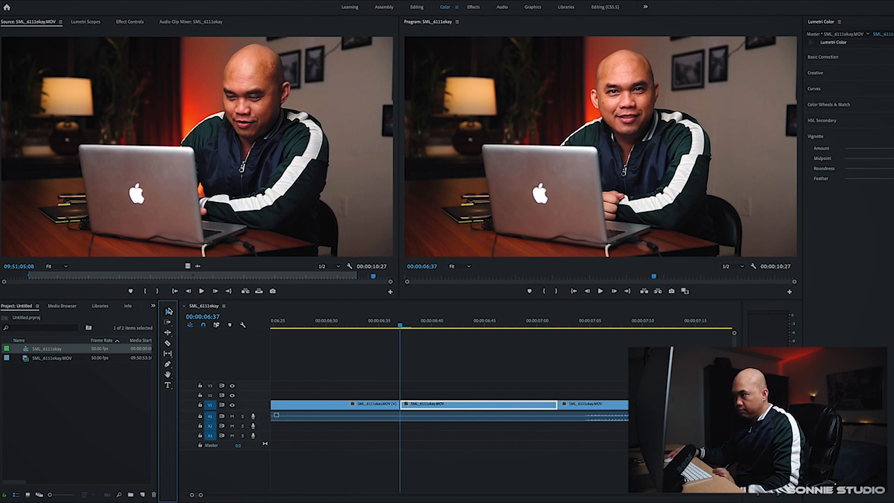
scroll(418, 363, up, 2)
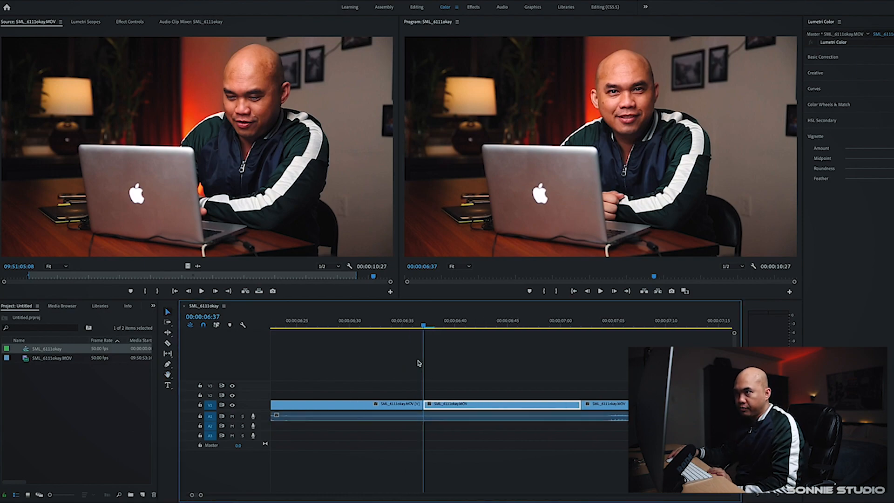
key(h)
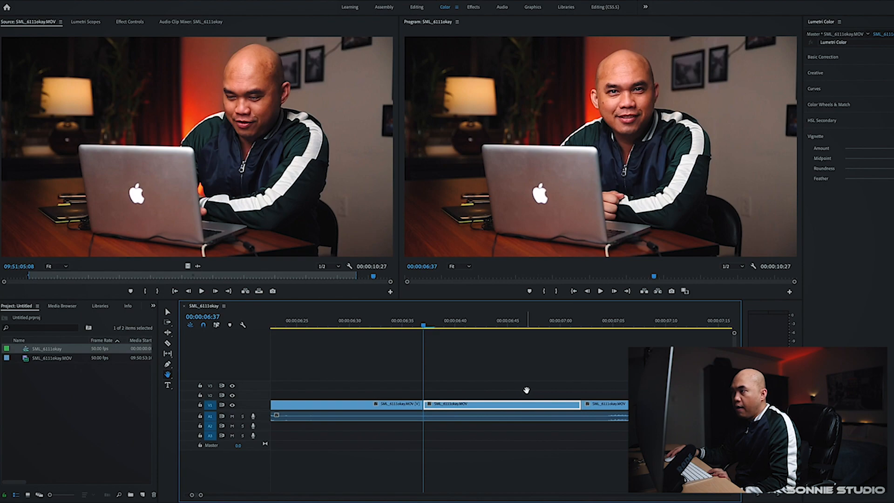
drag(525, 389, 473, 389)
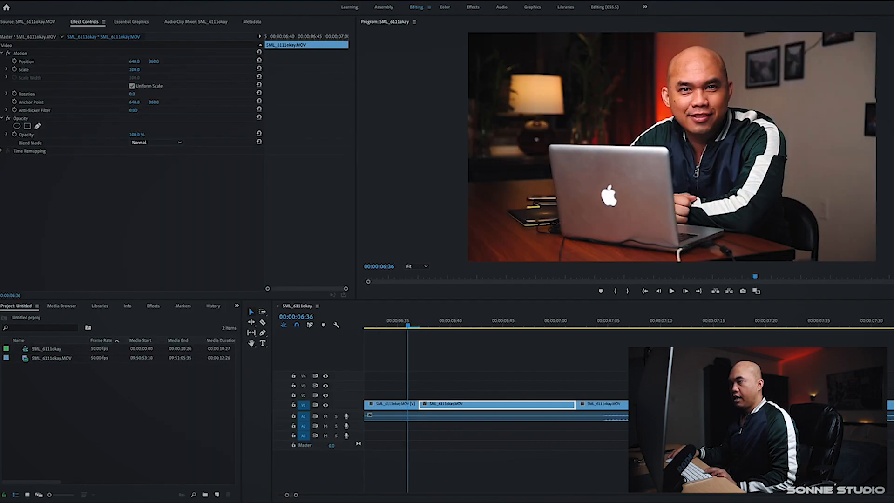
click(251, 312)
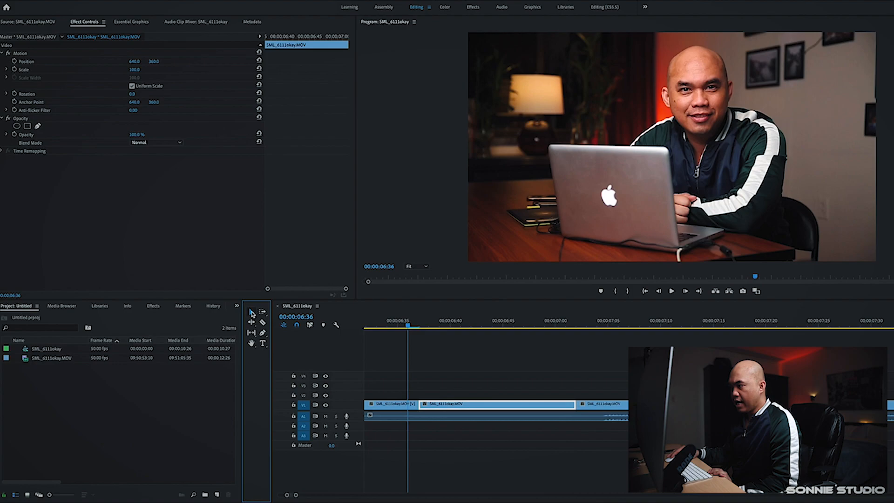
click(481, 409)
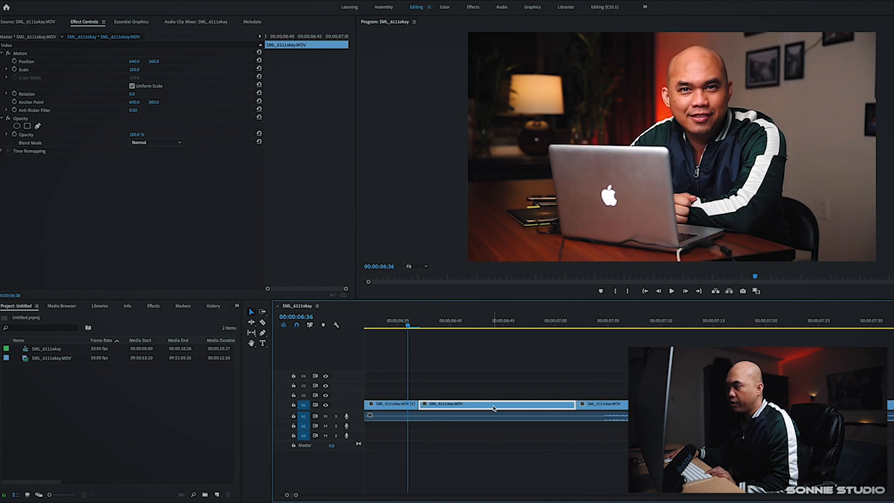
drag(494, 408, 494, 397)
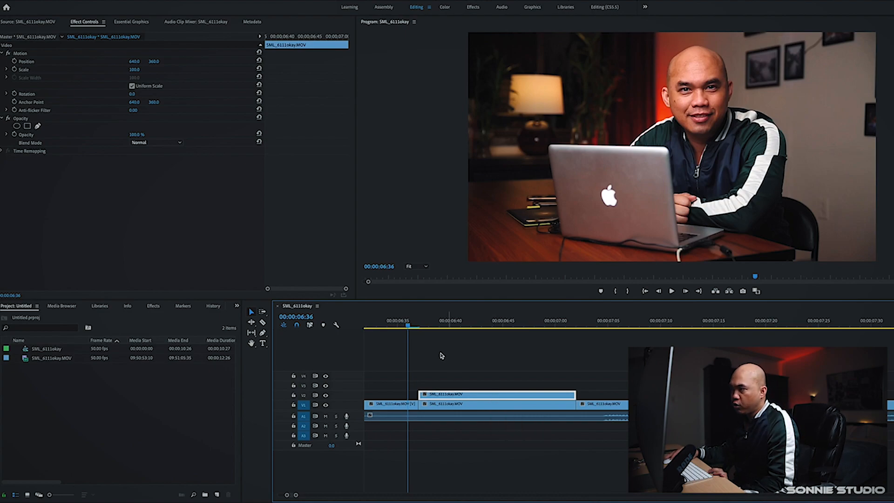
Set the opacity of the duplicated V2 clip to 50%
click(419, 327)
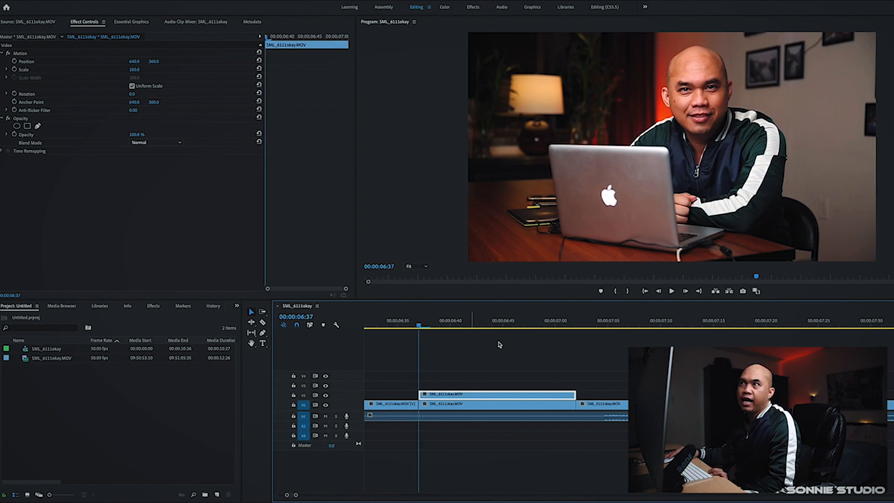
click(83, 26)
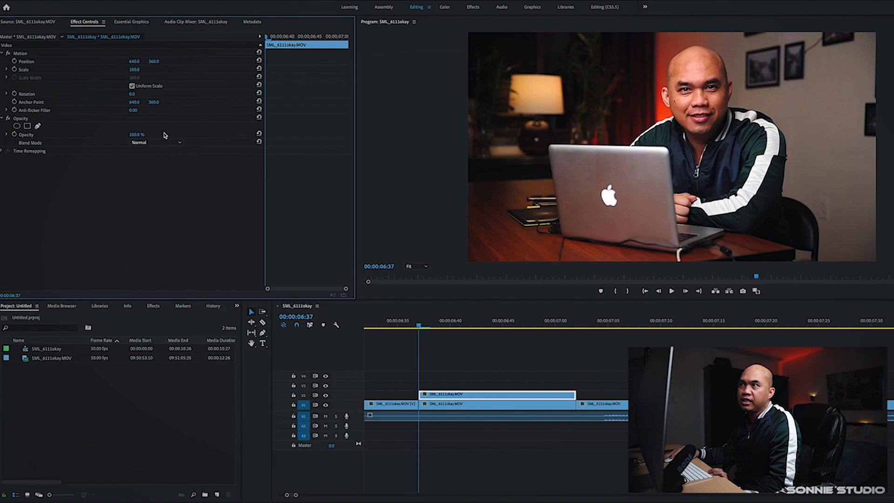
click(135, 135)
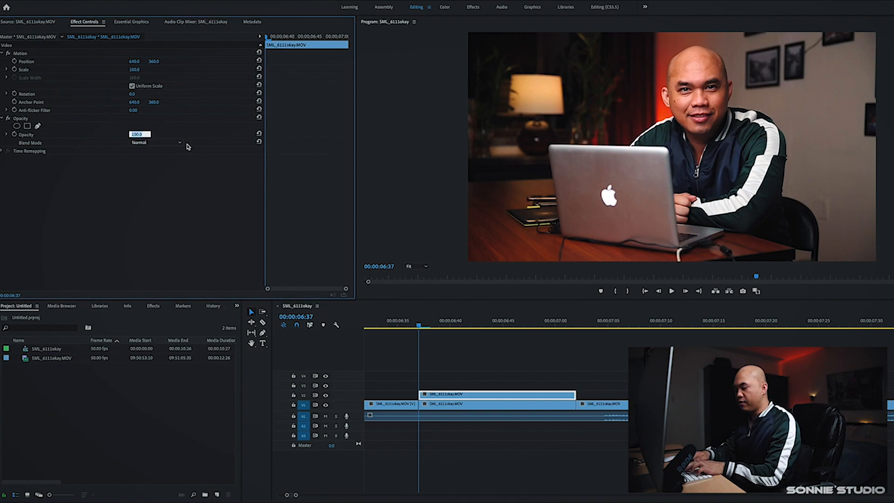
text(50)
key(Return)
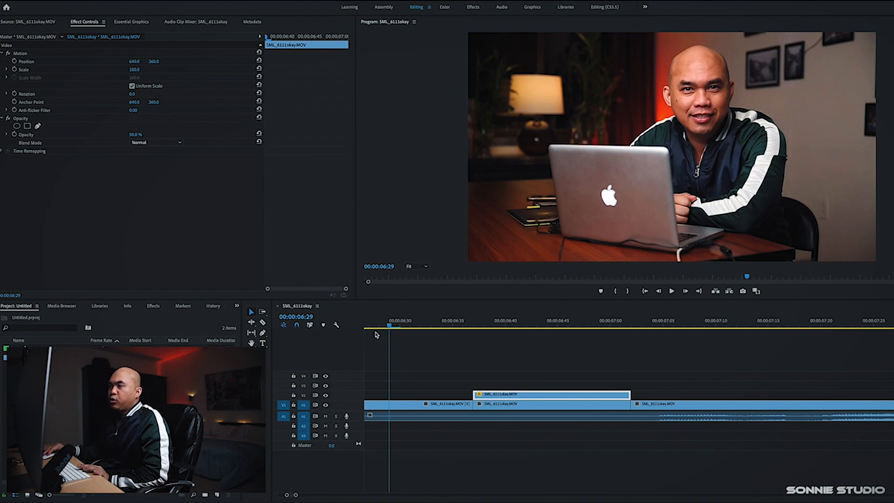
Begin a pen mask on the V2 clip's opacity, placing points up from the person's left shoulder
click(462, 339)
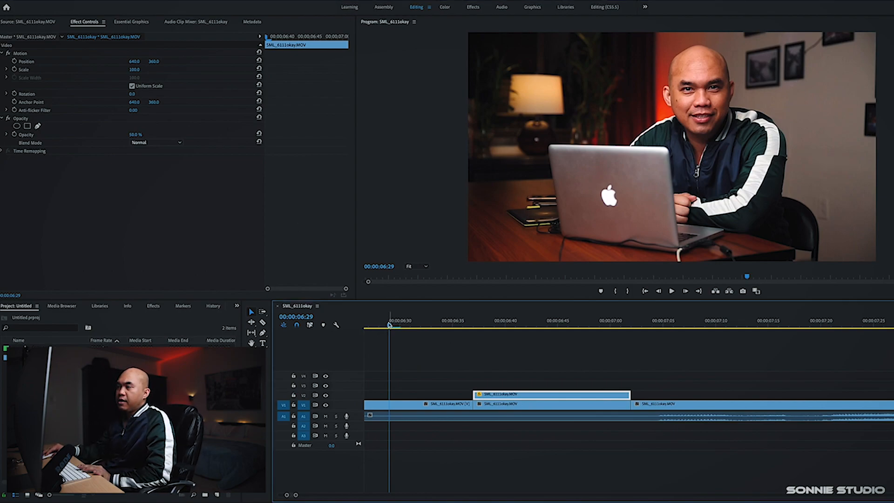
drag(390, 324, 479, 350)
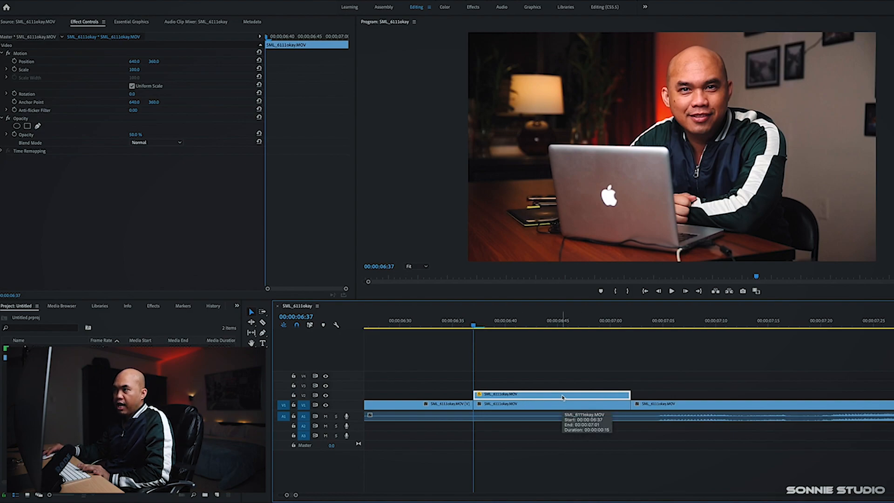
click(427, 268)
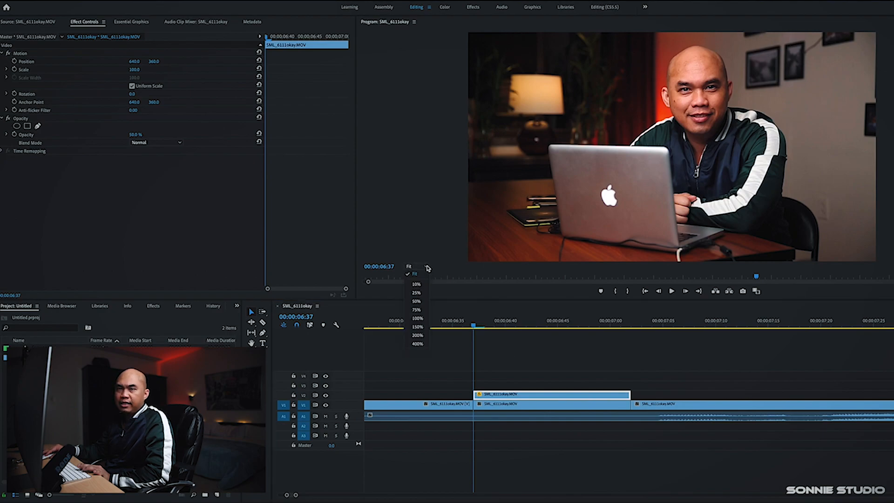
click(418, 335)
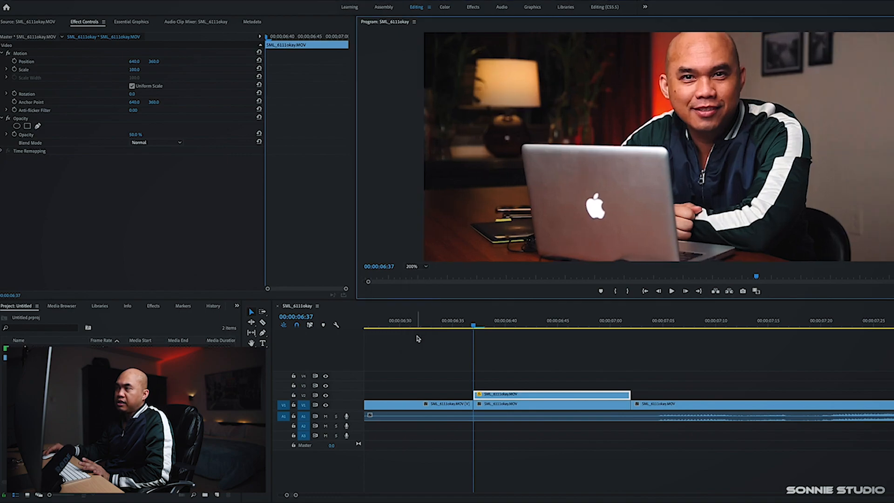
scroll(659, 147, up, 3)
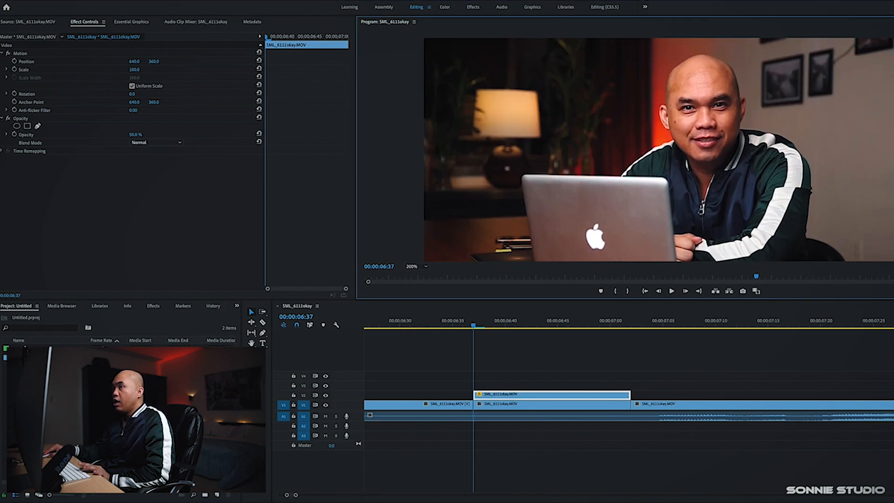
click(576, 399)
click(84, 27)
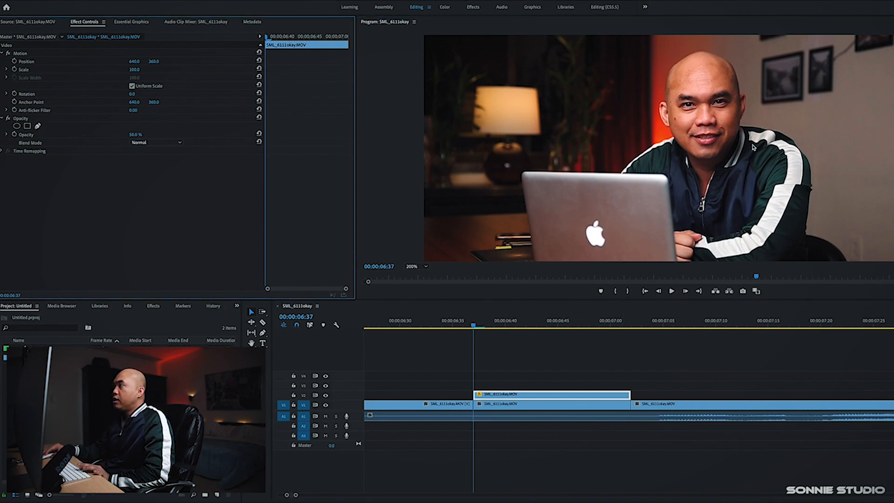
click(38, 126)
click(621, 172)
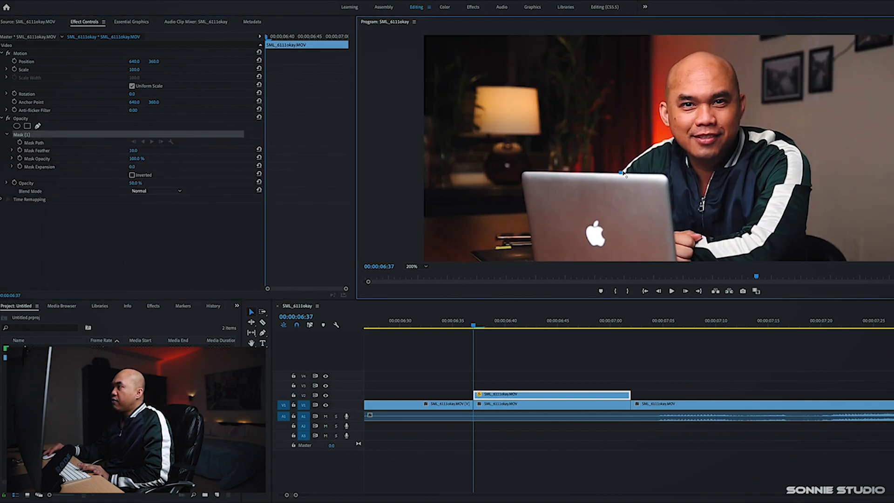
click(628, 164)
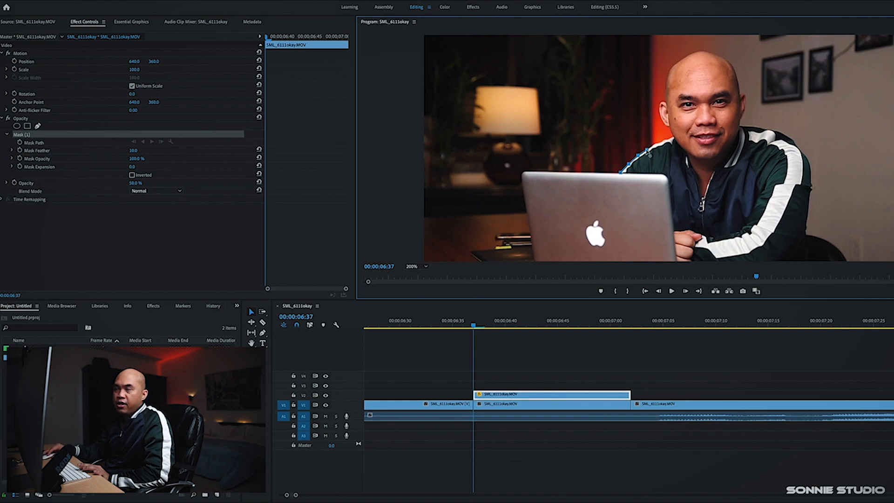
click(662, 143)
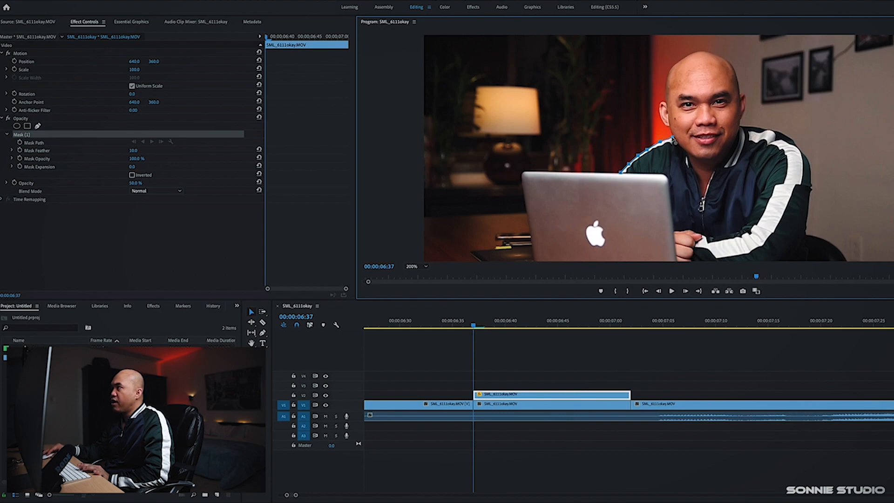
click(568, 130)
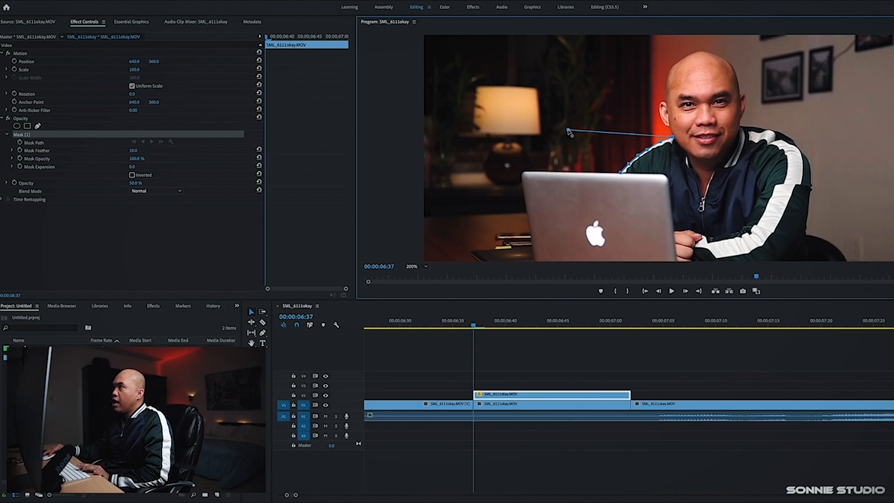
key(ctrl+z)
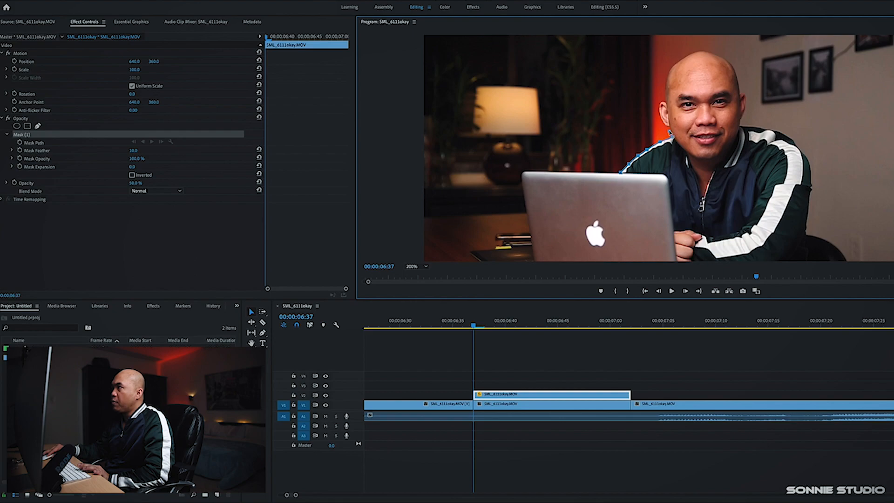
Continue the mask points around the person's head and down his right shoulder and arm
mouse_move(671, 133)
mouse_down()
mouse_move(651, 130)
mouse_move(671, 130)
mouse_up()
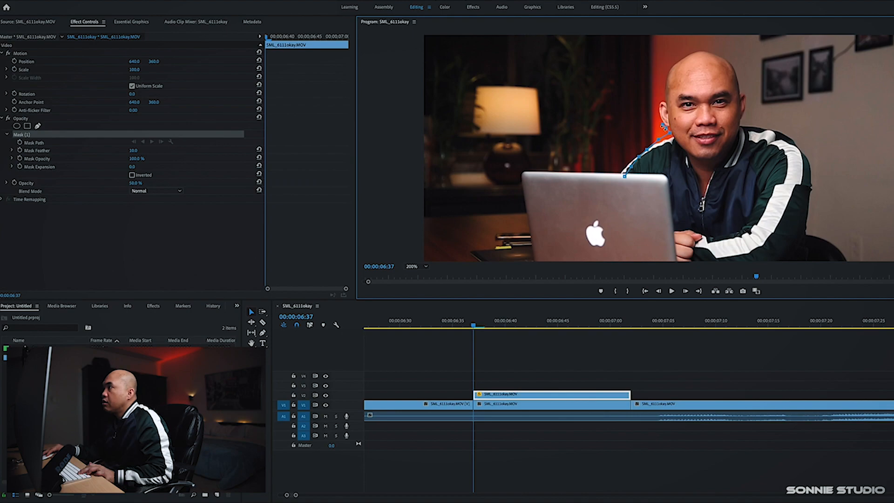
click(661, 106)
click(661, 100)
click(665, 89)
click(685, 57)
click(698, 51)
click(728, 61)
click(738, 79)
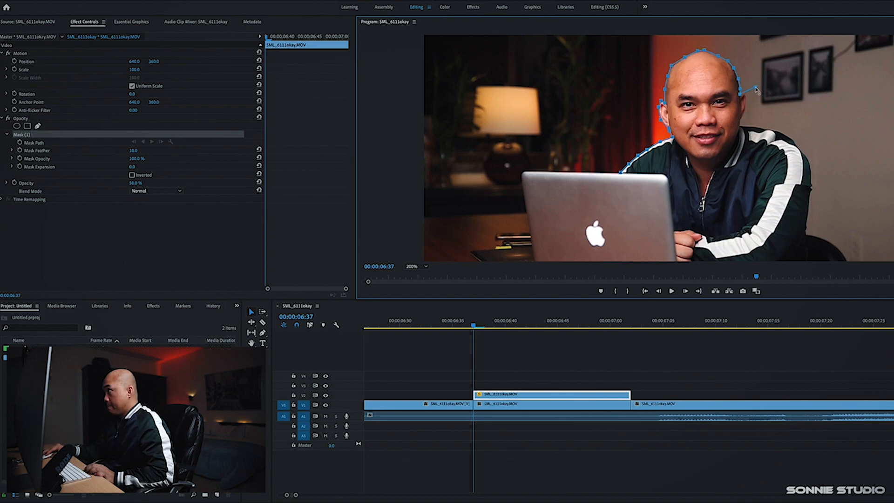
click(747, 101)
click(744, 115)
click(762, 128)
click(791, 137)
click(811, 170)
click(812, 185)
Close the mask around the person's torso along the laptop's edge
scroll(812, 188, down, 3)
click(807, 137)
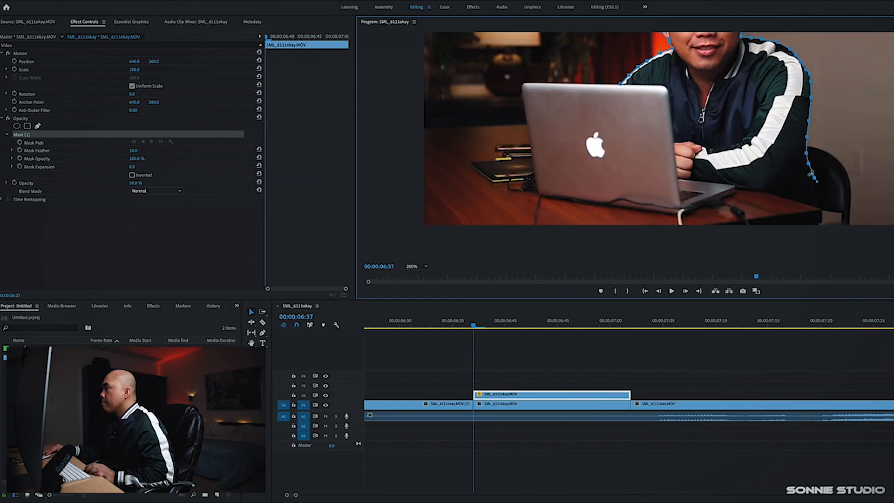
click(820, 211)
click(769, 193)
click(734, 188)
click(678, 179)
click(669, 92)
click(657, 85)
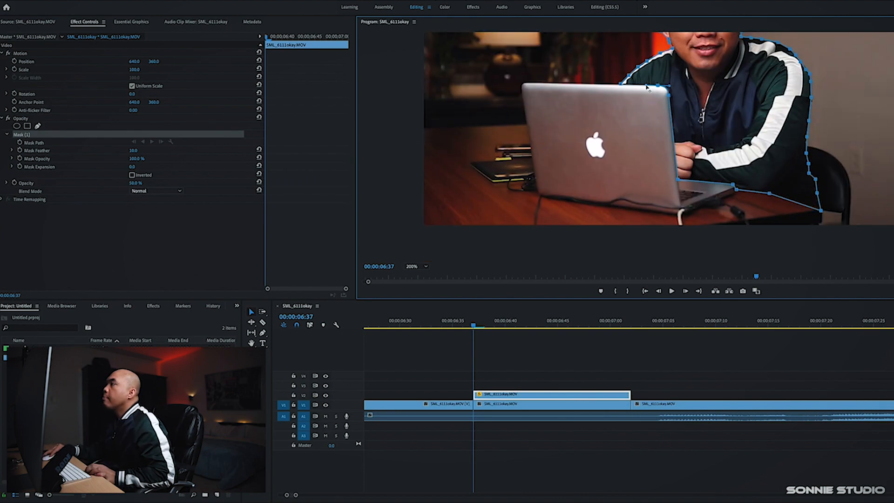
click(621, 87)
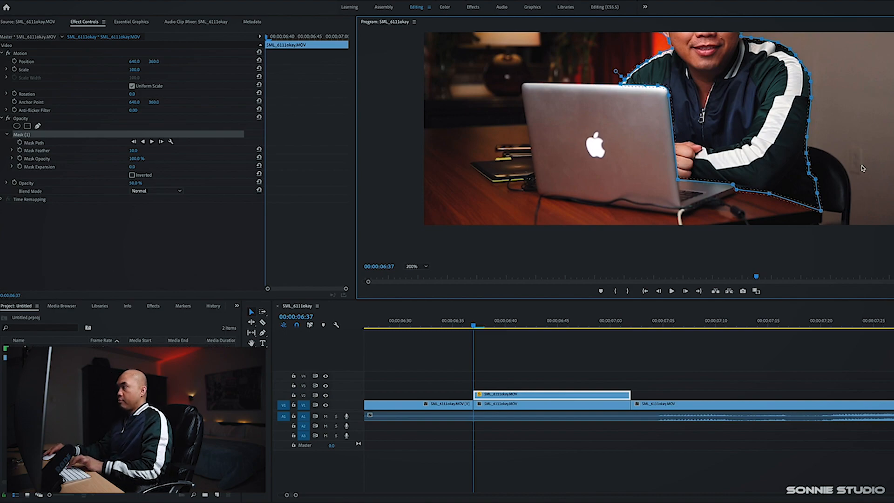
Invert the mask on the V2 clip
drag(662, 149, 661, 166)
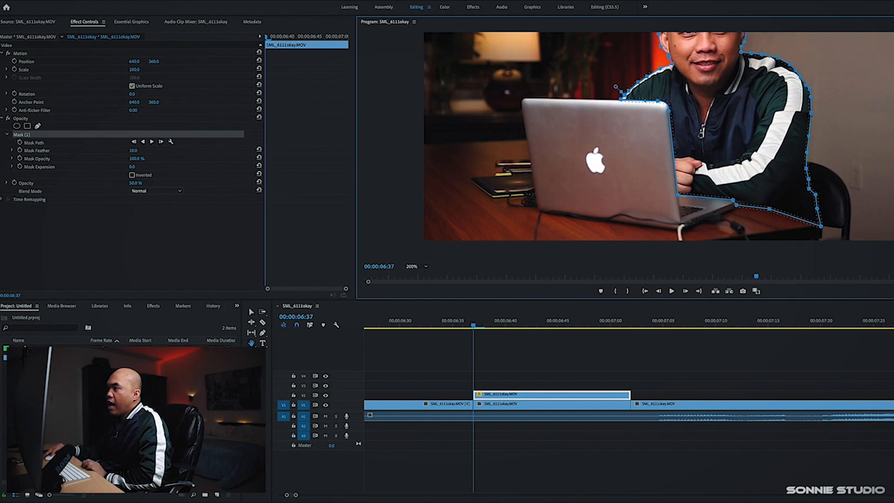
key(Left)
key(Left)
key(Left)
key(Left)
key(Left)
key(Left)
key(Left)
key(Left)
click(425, 268)
click(415, 274)
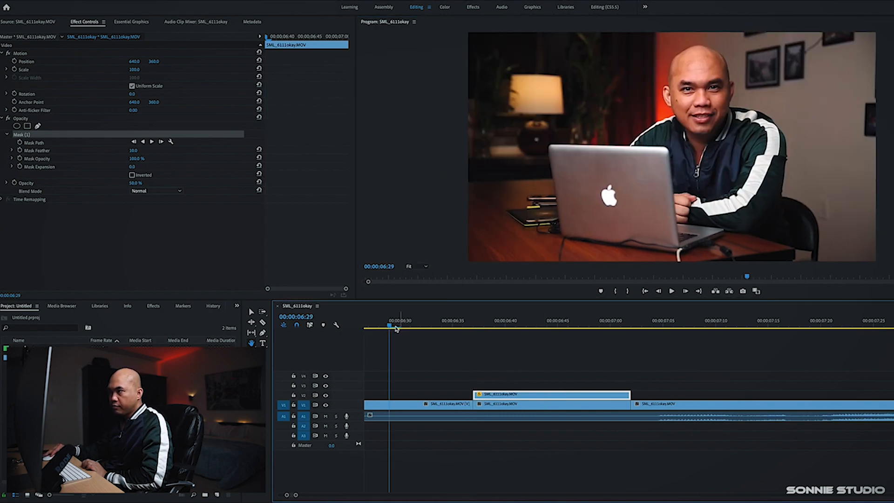
drag(392, 325, 474, 334)
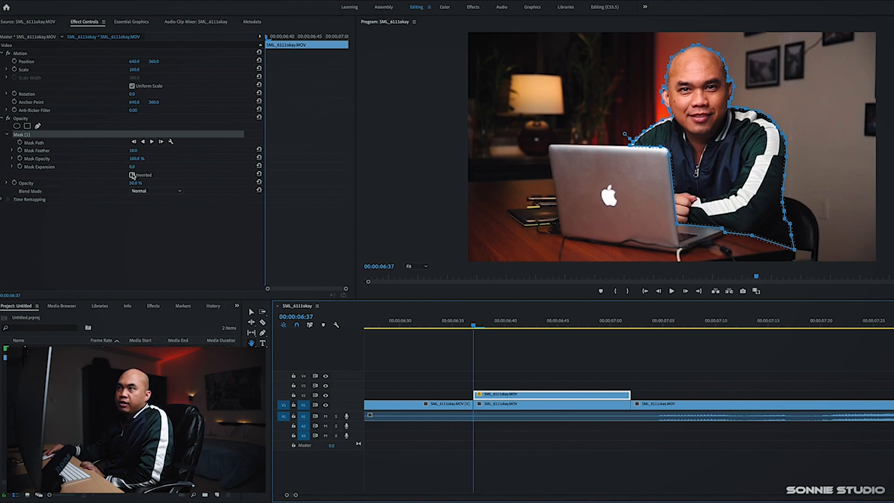
click(132, 175)
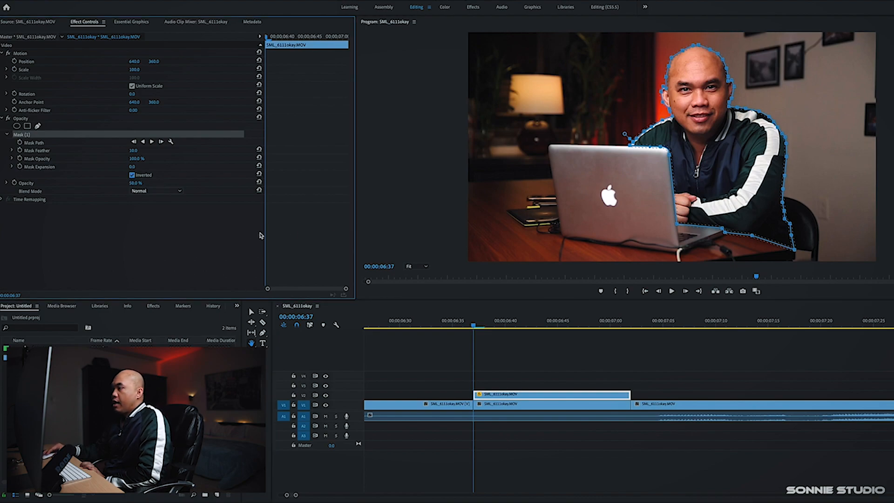
Duplicate the masked V2 clip upward so stacked copies sit on tracks V3 and V4
click(535, 394)
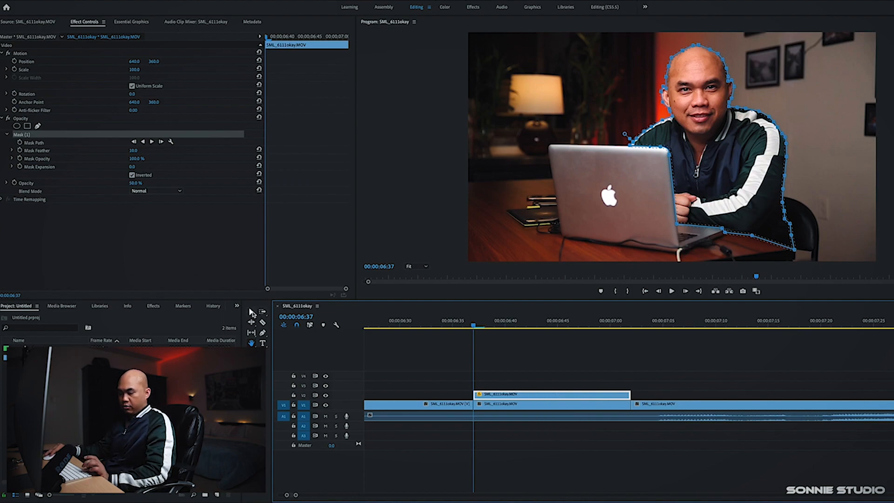
click(252, 311)
click(561, 397)
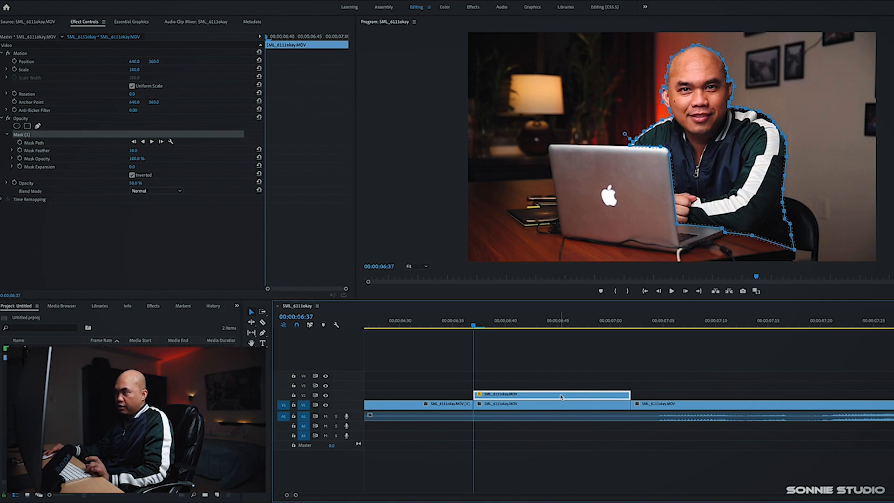
drag(562, 397, 569, 379)
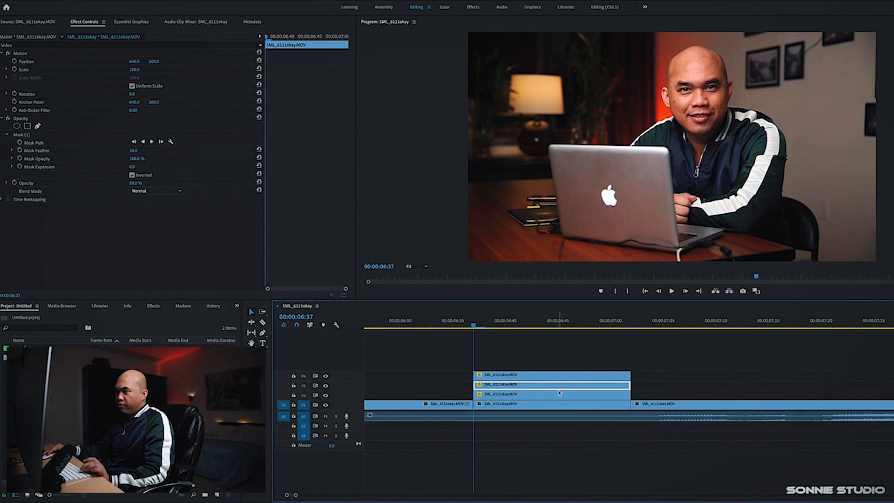
Select each of the stacked clip copies on V2, V3 and V4 in turn
click(528, 396)
click(528, 386)
click(528, 377)
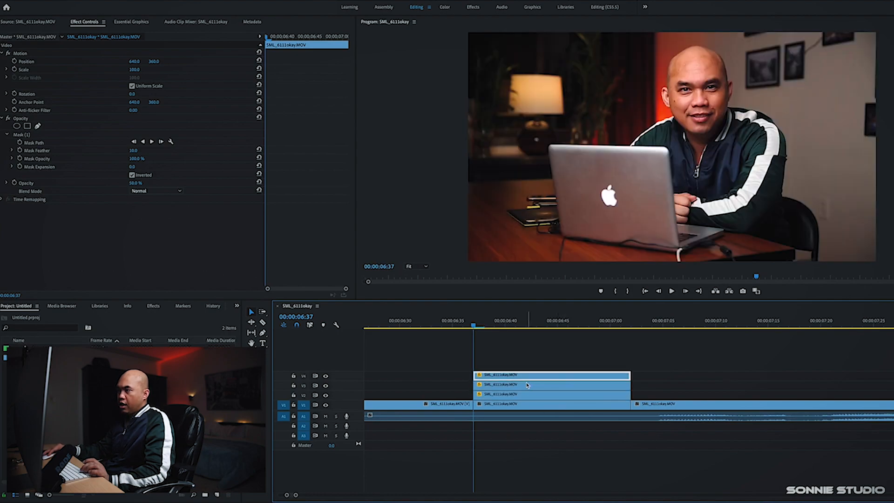
click(523, 397)
click(527, 386)
click(528, 380)
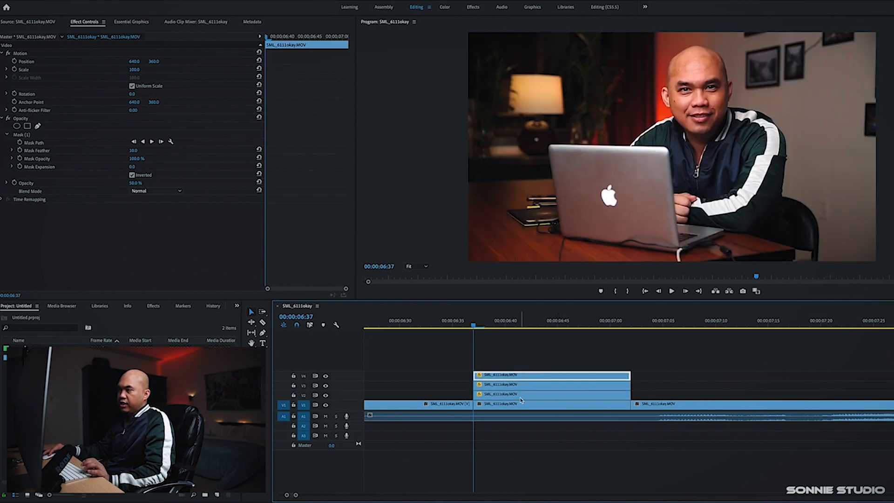
click(522, 396)
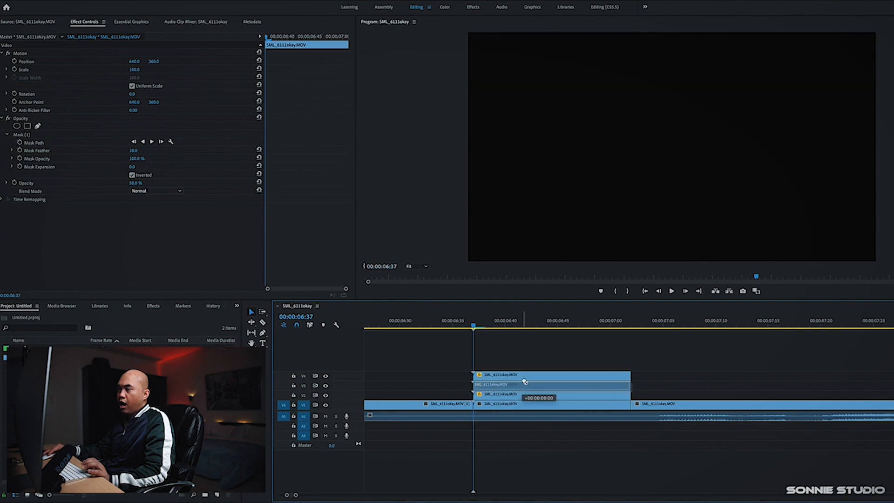
click(524, 385)
click(525, 378)
click(516, 397)
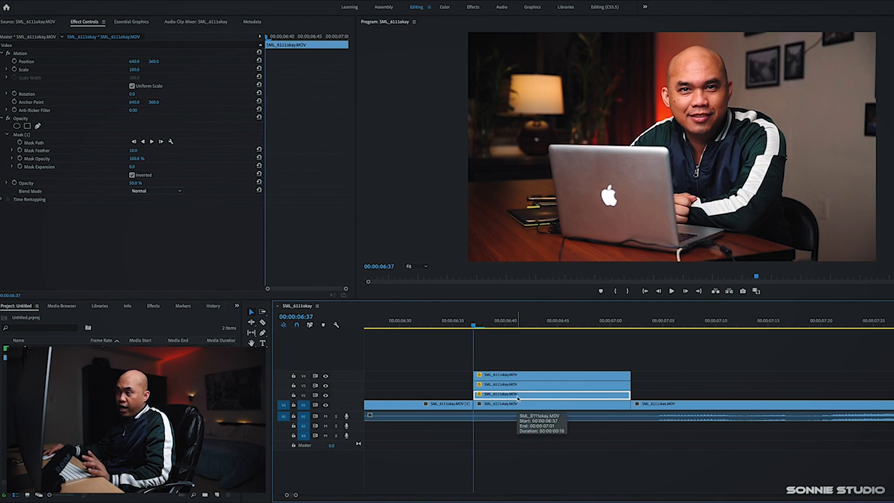
click(519, 387)
click(532, 378)
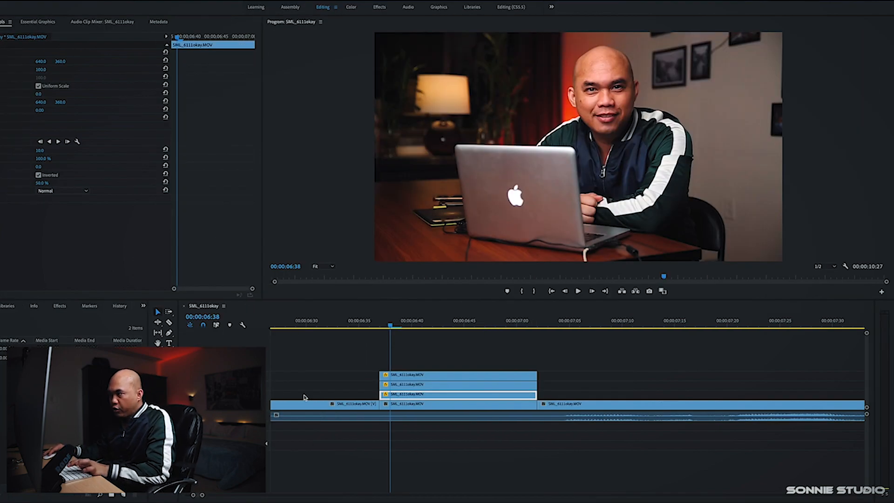
click(518, 400)
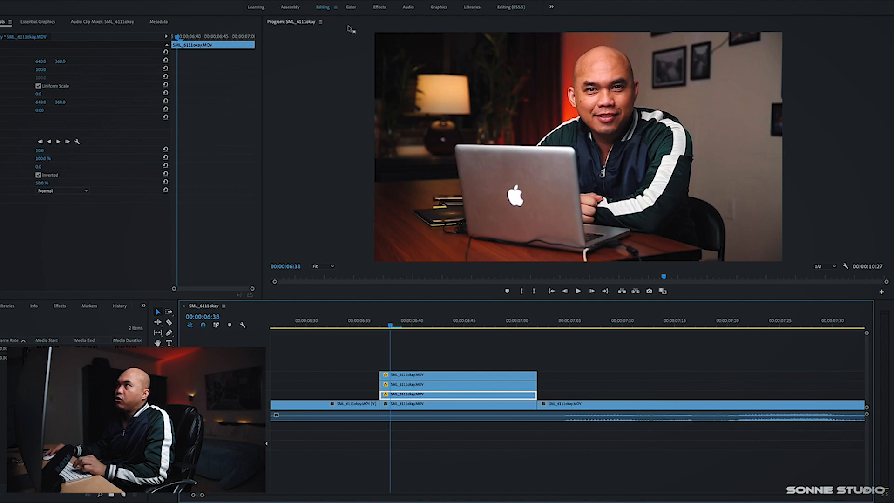
Switch to the Color workspace and raise the red RGB curve on the V2 clip copy
click(352, 8)
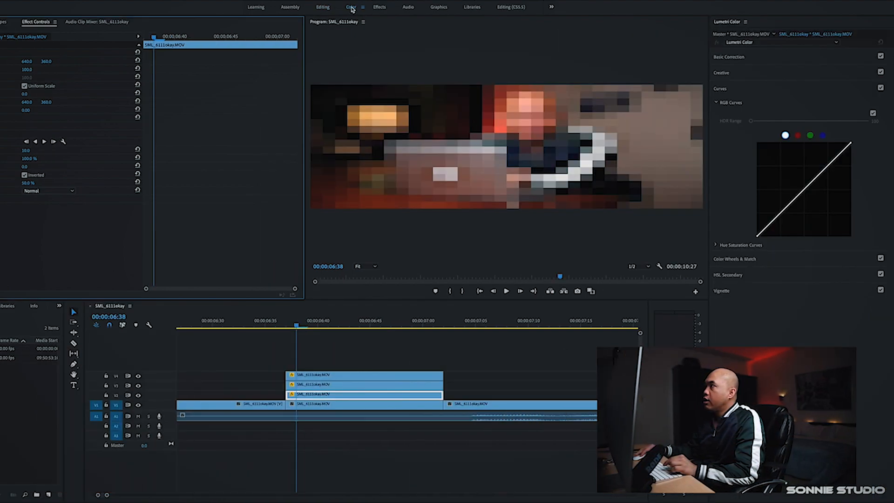
click(798, 136)
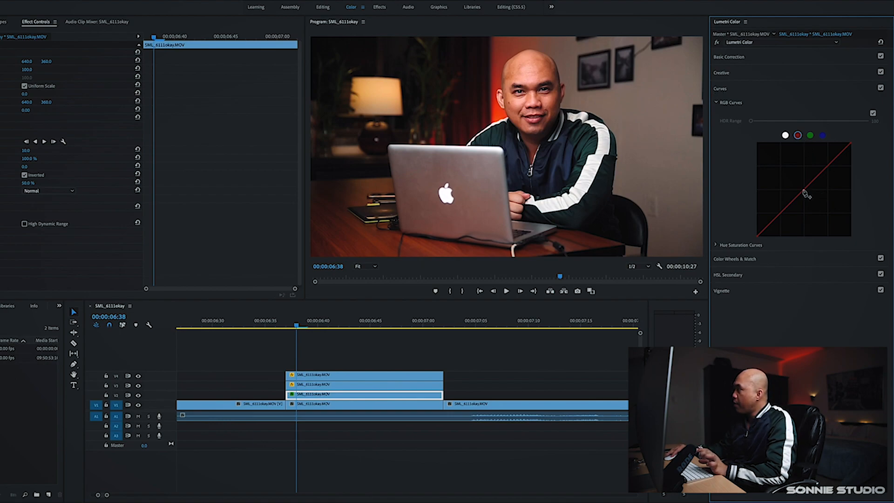
drag(805, 188, 790, 146)
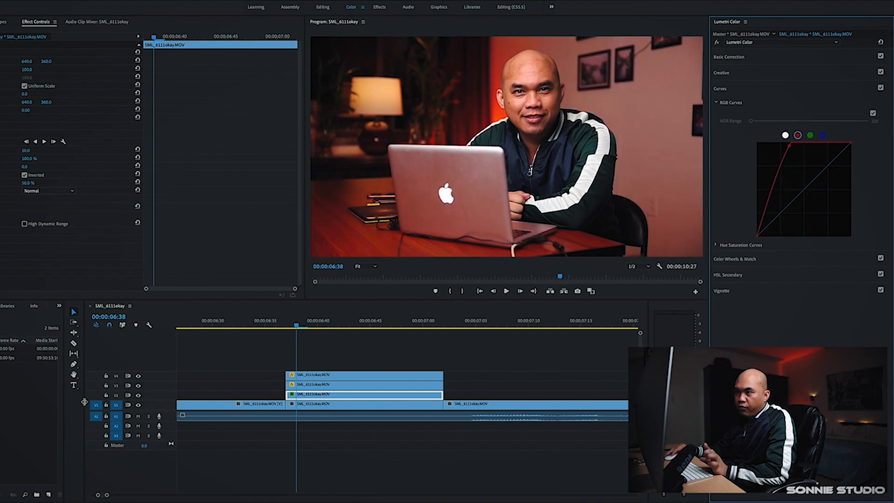
Turn off the visibility of tracks V4 and V3
click(137, 376)
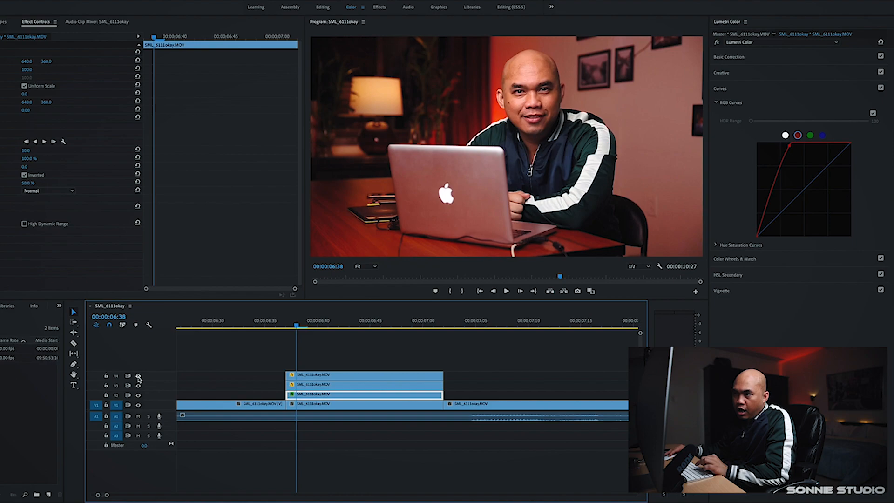
click(138, 377)
click(138, 386)
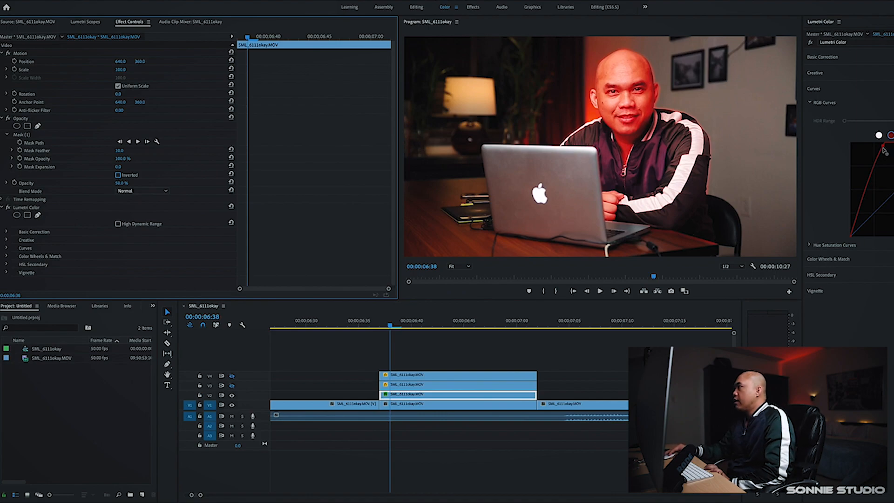
Reshape the red curve on the V2 clip by moving its control point
drag(884, 150, 881, 171)
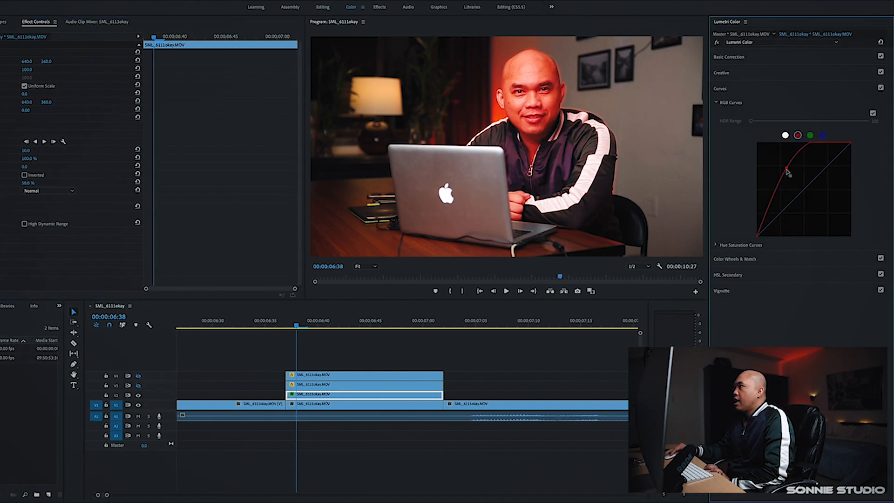
mouse_move(786, 171)
mouse_down()
mouse_move(774, 180)
mouse_move(803, 162)
mouse_move(785, 160)
mouse_up()
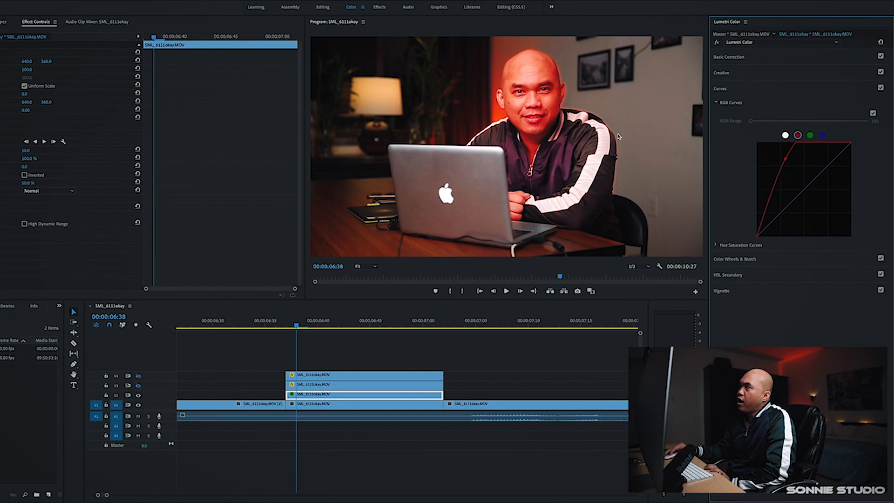
Step back one frame and set the V2 clip's mask feather to 0
key(Left)
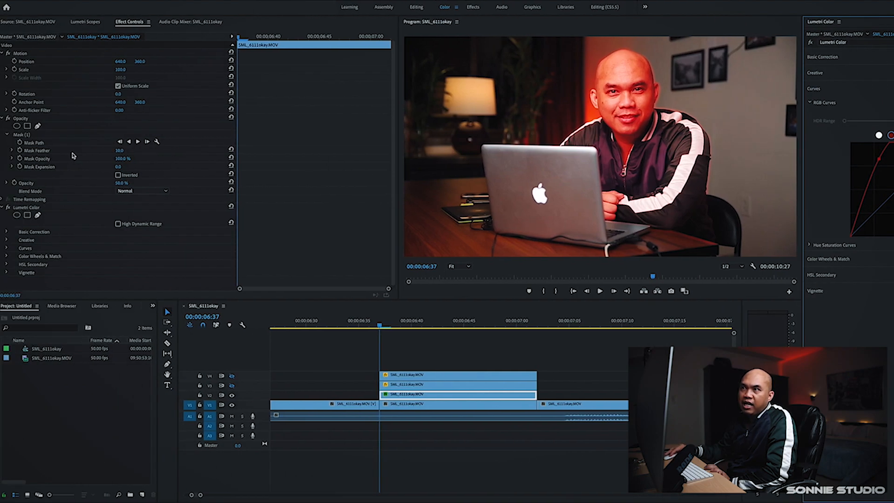
click(120, 152)
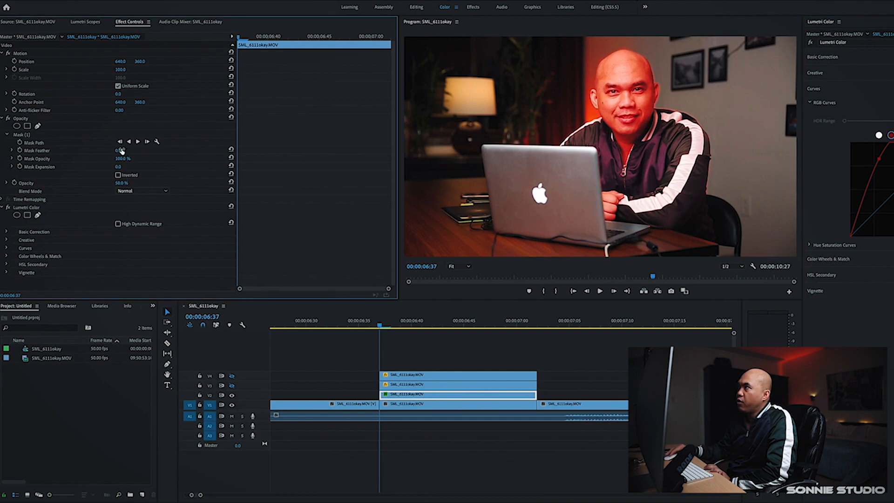
text(0)
key(Return)
Play back and step frame by frame through the stacked clone copies around 00:00:06:37
click(349, 328)
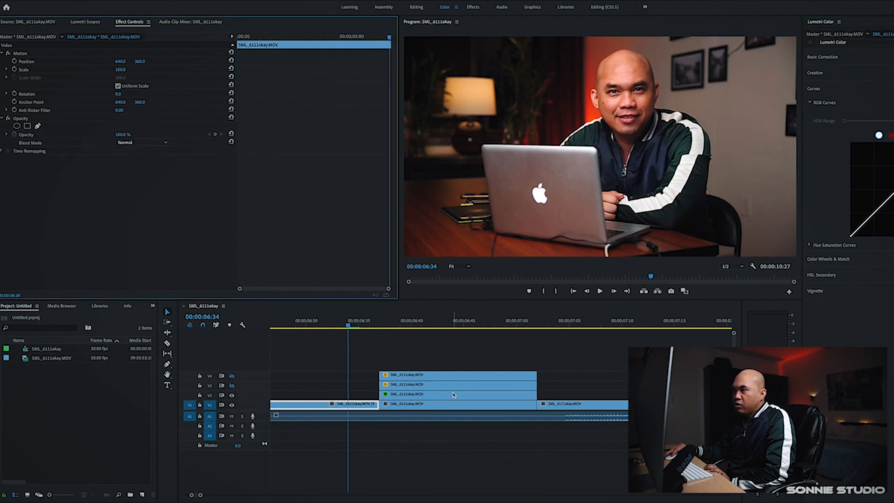
drag(349, 329, 378, 328)
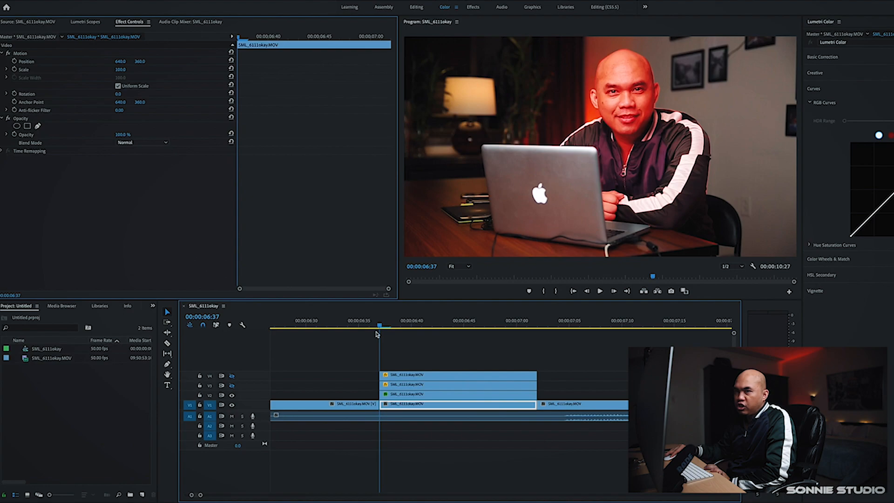
click(432, 396)
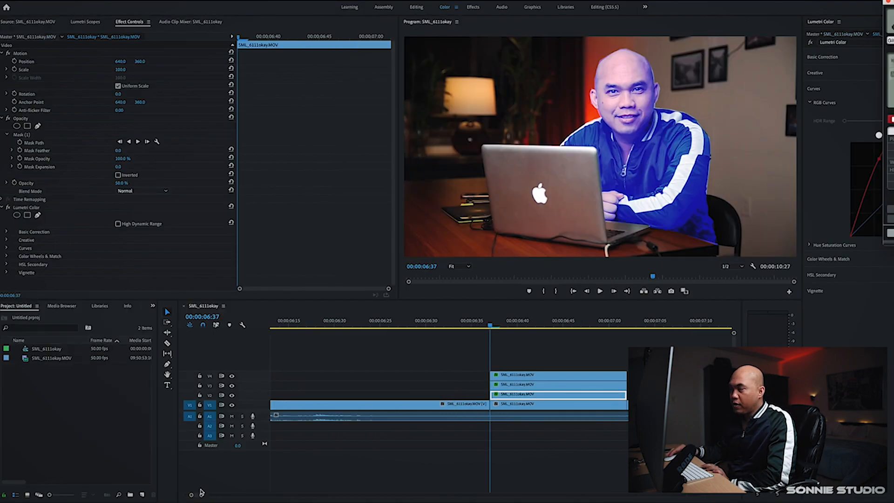
click(202, 496)
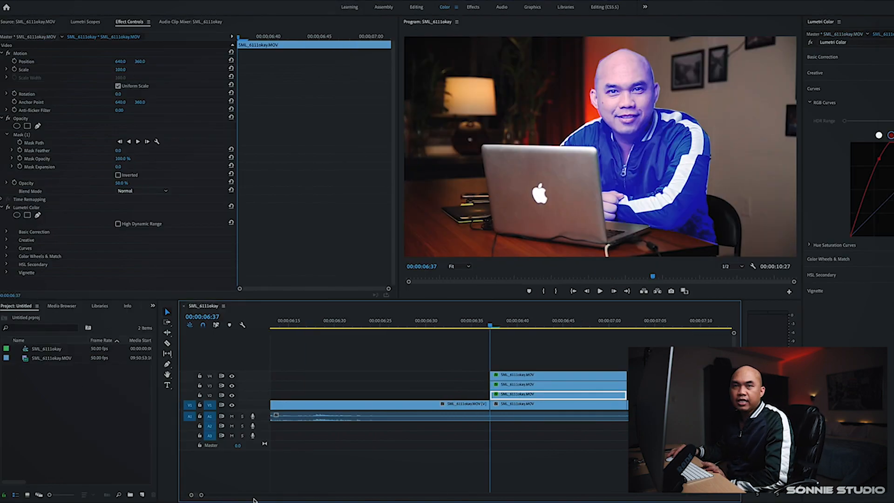
mouse_move(202, 496)
mouse_down()
mouse_move(222, 497)
mouse_move(191, 497)
mouse_move(202, 497)
mouse_up()
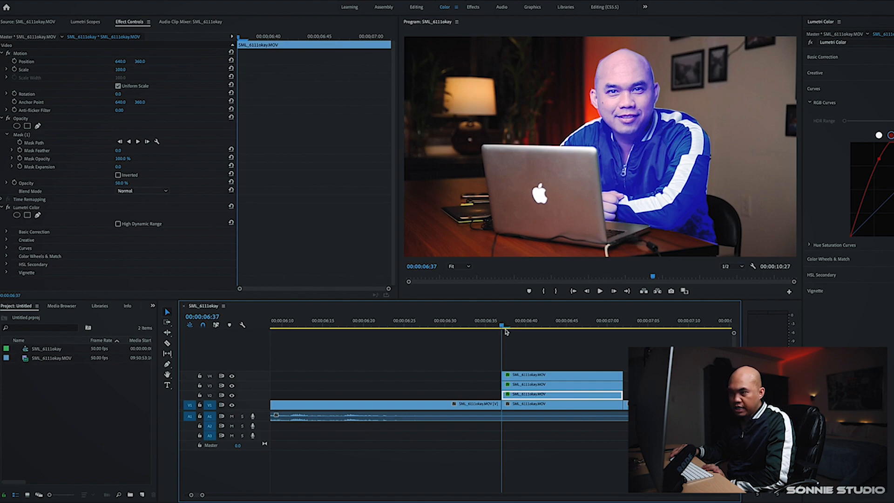
key(space)
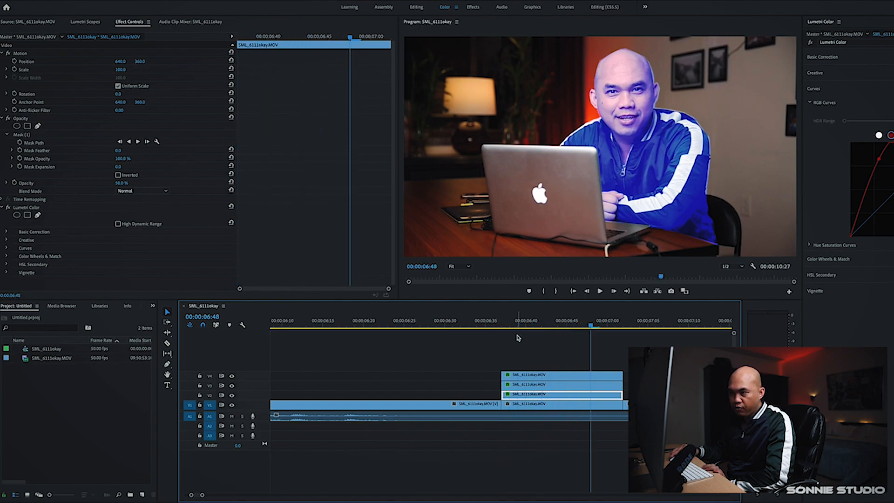
key(Right)
key(Right)
key(Right)
key(Left)
key(Left)
key(Left)
key(Left)
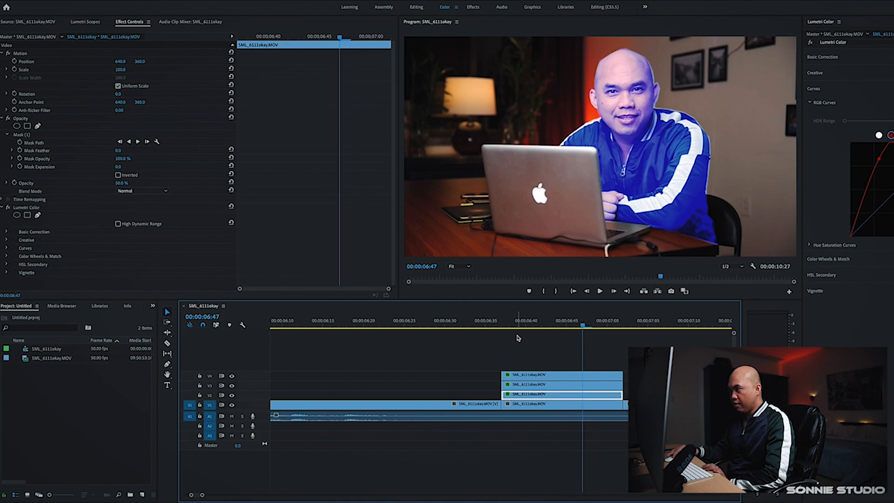
key(Left)
key(Left)
key(Left)
key(Left)
key(Right)
key(Right)
key(Right)
key(Right)
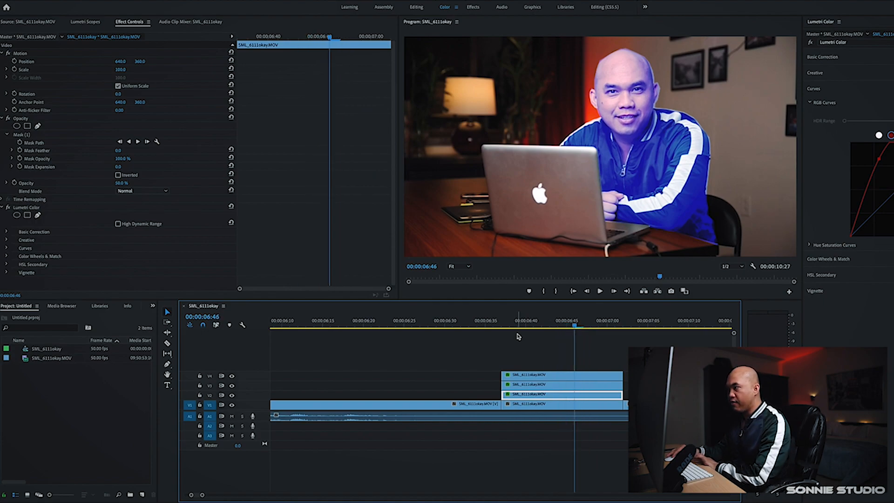
key(Left)
key(Left)
key(Left)
key(Left)
key(Left)
key(Left)
key(Left)
key(Left)
key(Left)
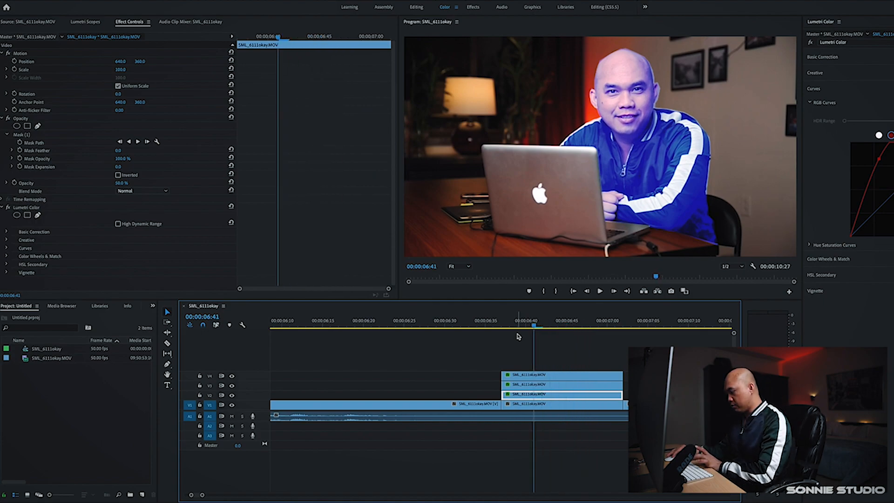
key(Left)
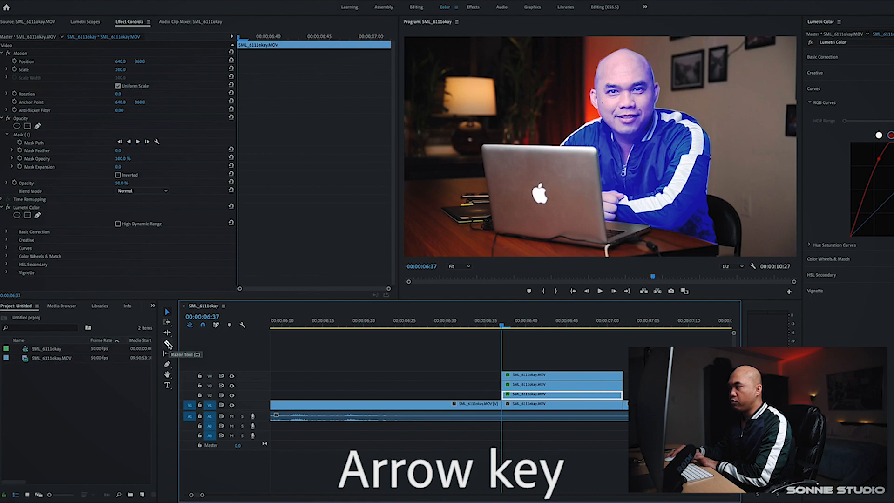
Cut the V2, V3 and V4 clip copies at 00:00:06:38 with the Razor tool
click(168, 344)
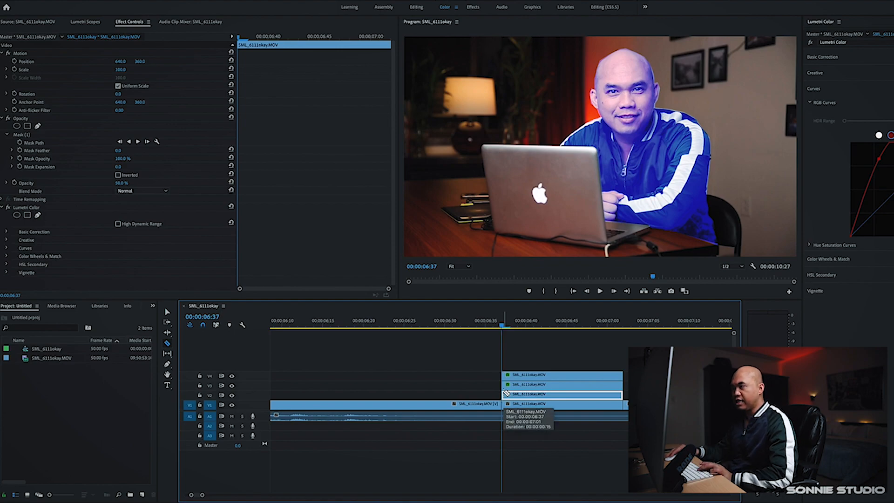
key(Right)
scroll(508, 395, right, 1)
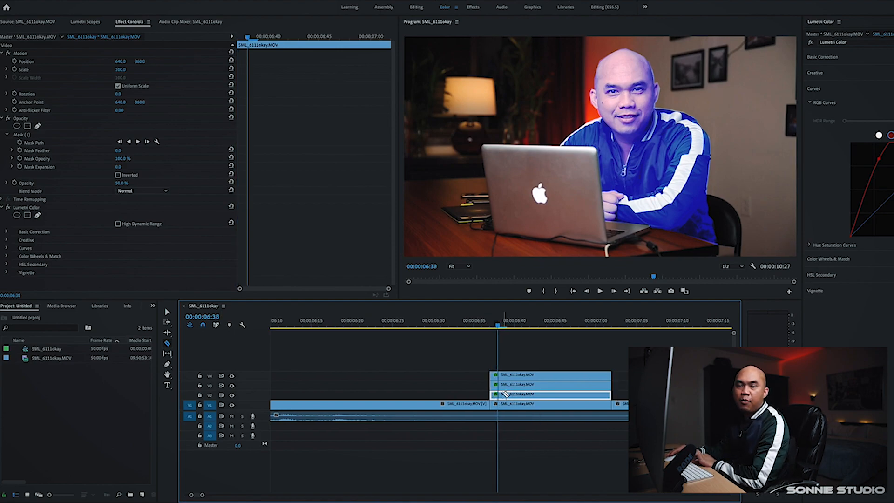
click(501, 394)
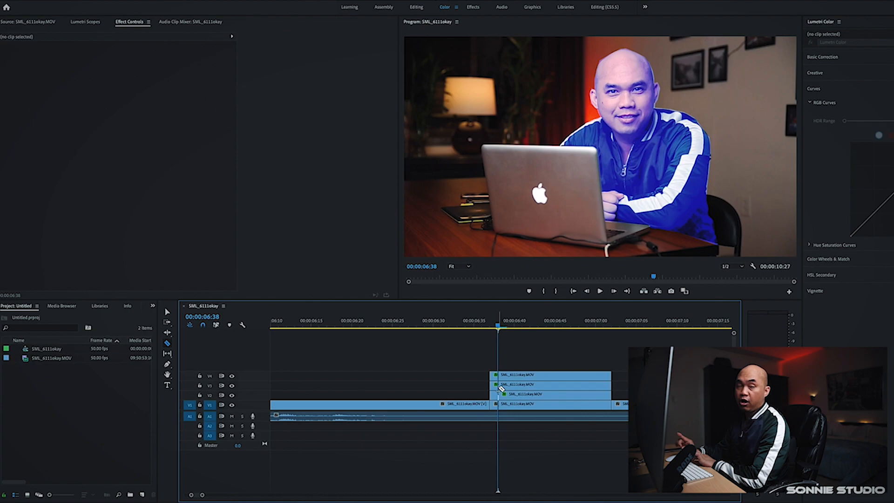
click(501, 387)
click(500, 375)
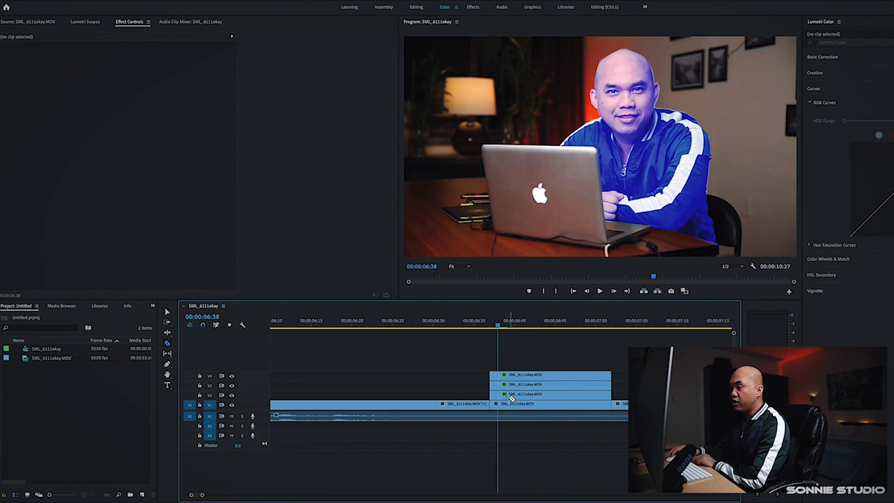
Move the playhead to 00:00:06:39 and cut the V2, V3 and V4 copies there
click(513, 401)
click(508, 395)
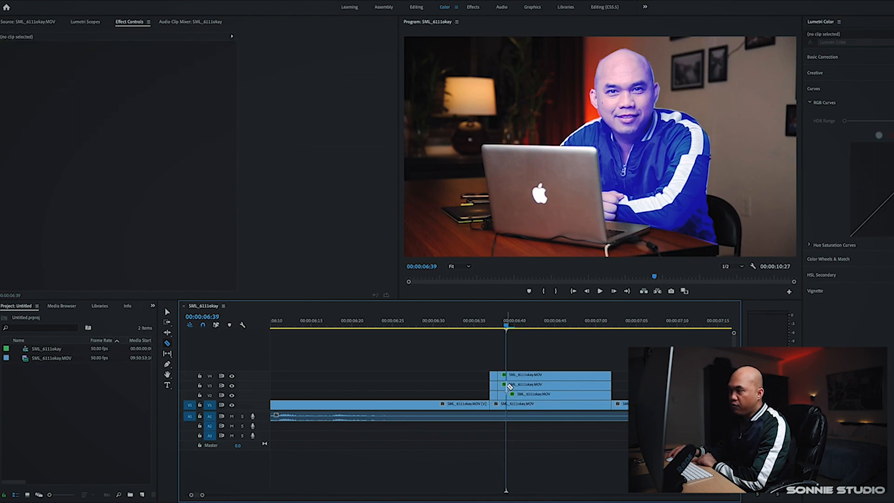
click(507, 386)
click(508, 376)
Move the playhead to 00:00:06:40 and cut the three stacked copies again
click(517, 400)
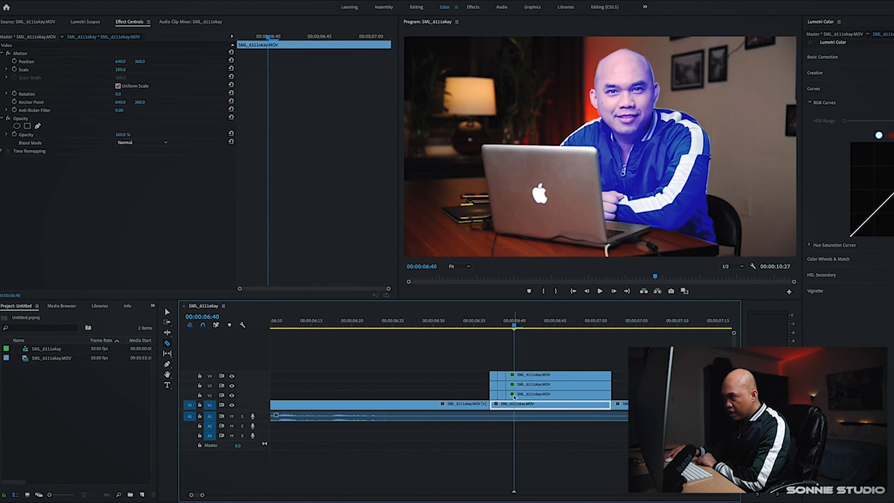
click(515, 395)
click(516, 385)
click(515, 376)
Cut the V2, V3 and V4 copies with the Razor tool at each successive frame from 00:00:06:41
key(Right)
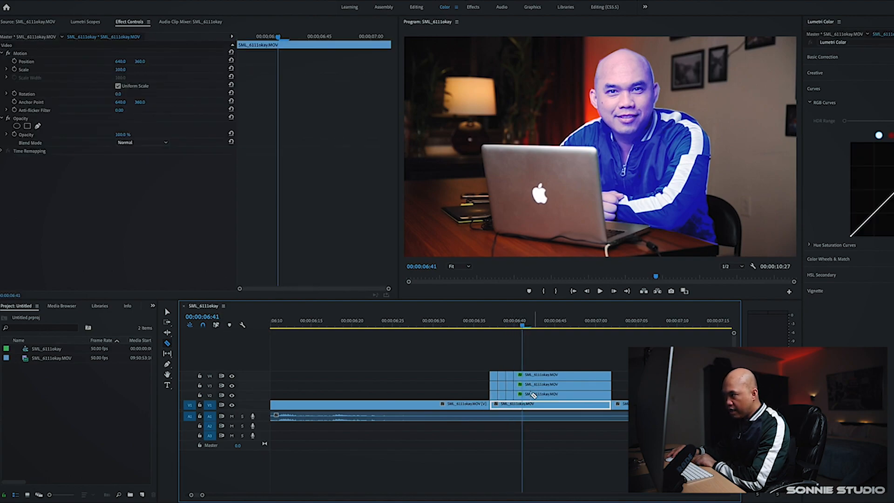
click(523, 395)
click(525, 386)
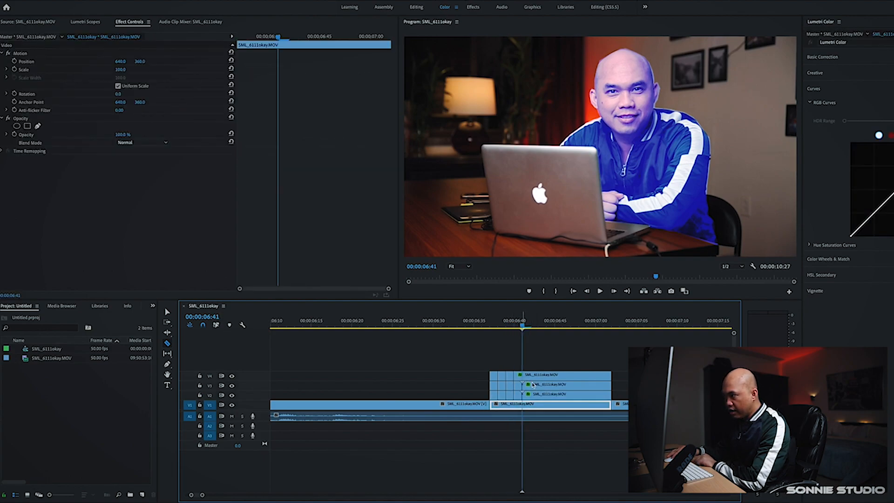
click(524, 375)
key(Right)
click(532, 395)
click(532, 386)
click(531, 376)
key(Right)
Keep slicing the stacked copies one frame at a time through 00:00:07:01
key(Right)
click(581, 395)
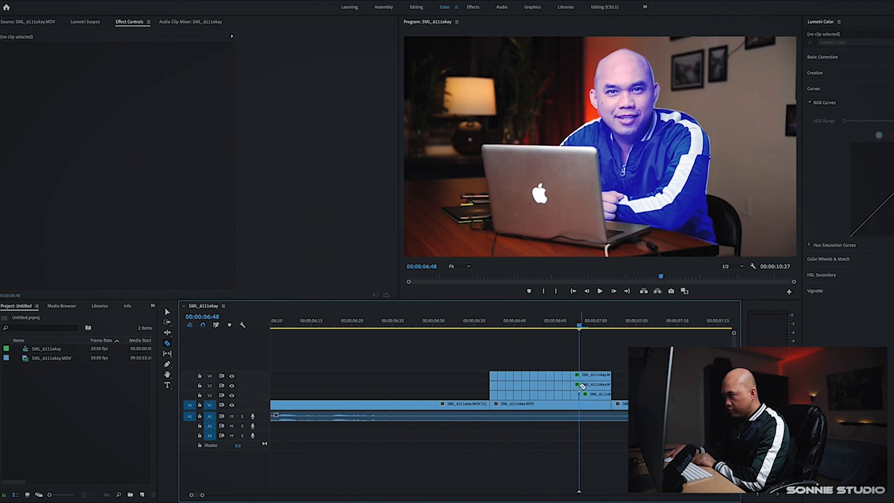
click(581, 385)
click(582, 376)
key(Right)
click(589, 395)
click(589, 386)
click(590, 376)
key(Right)
click(599, 395)
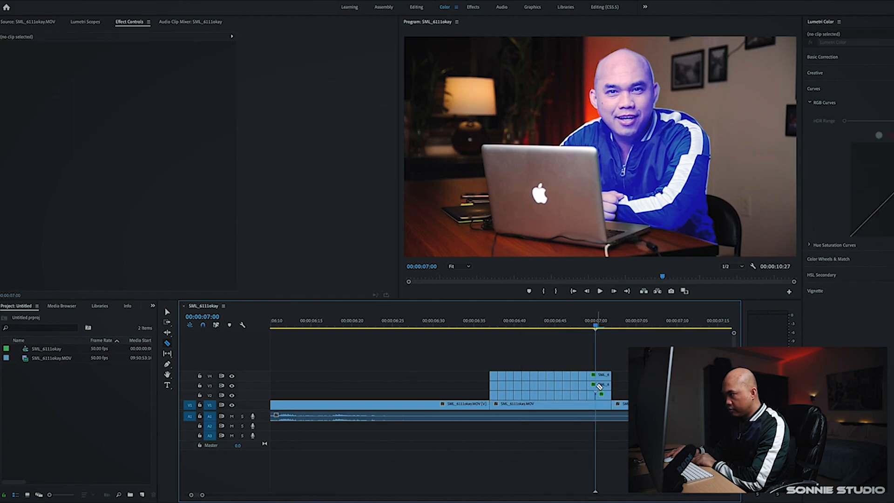
click(598, 386)
click(599, 376)
key(Right)
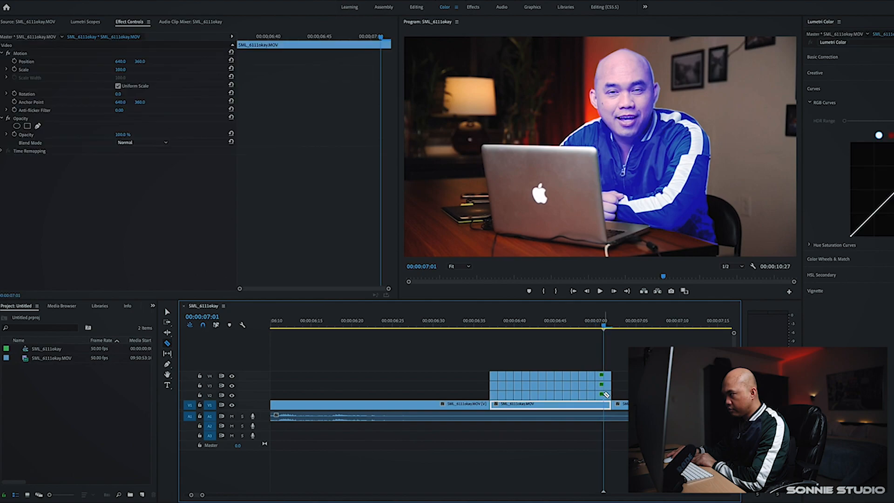
click(604, 395)
click(605, 375)
key(Right)
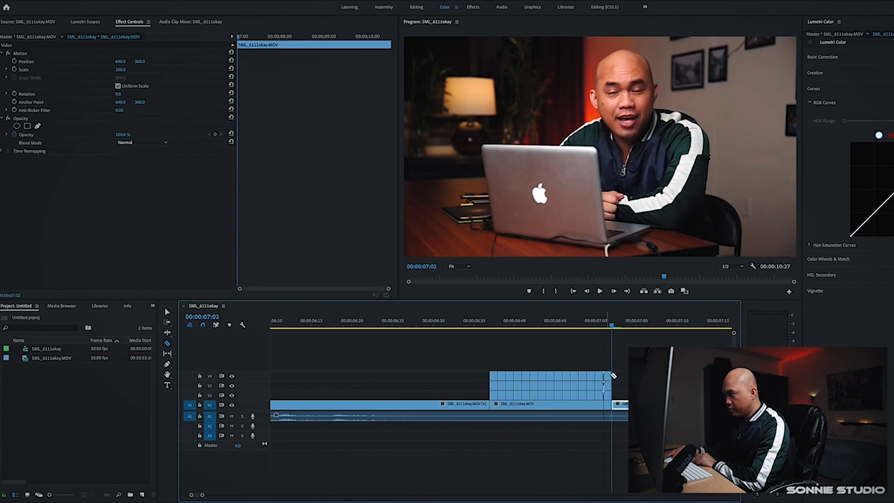
At 00:00:06:37, offset the V2 segment to X 620 and the V3 segment to X 660, and scale up the V4 segment
key(v)
key(Up)
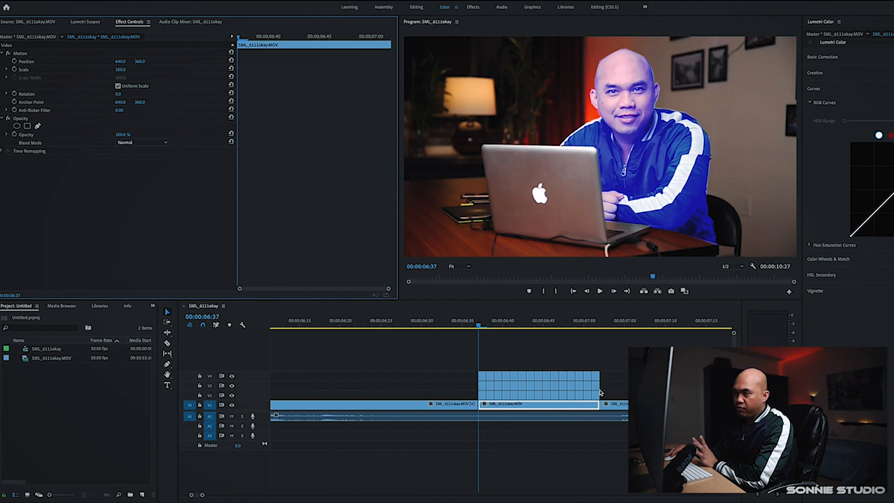
click(482, 396)
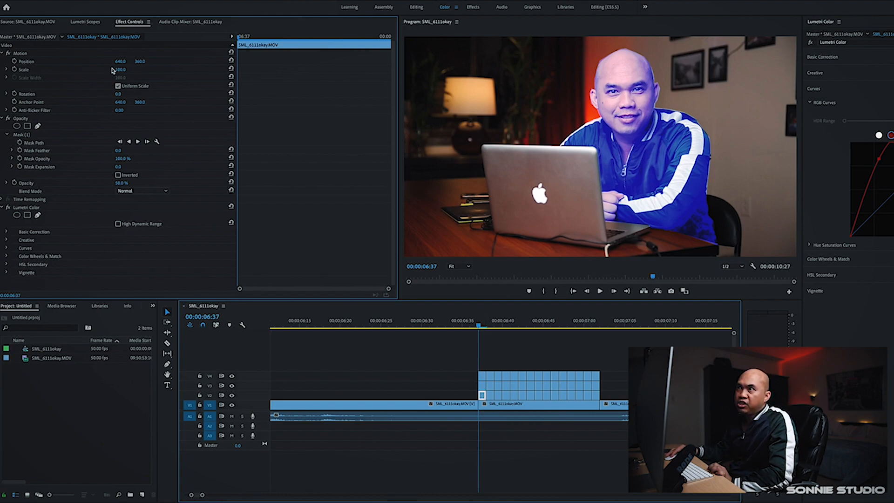
mouse_move(120, 61)
mouse_down()
mouse_move(91, 62)
mouse_move(141, 62)
mouse_move(111, 62)
mouse_up()
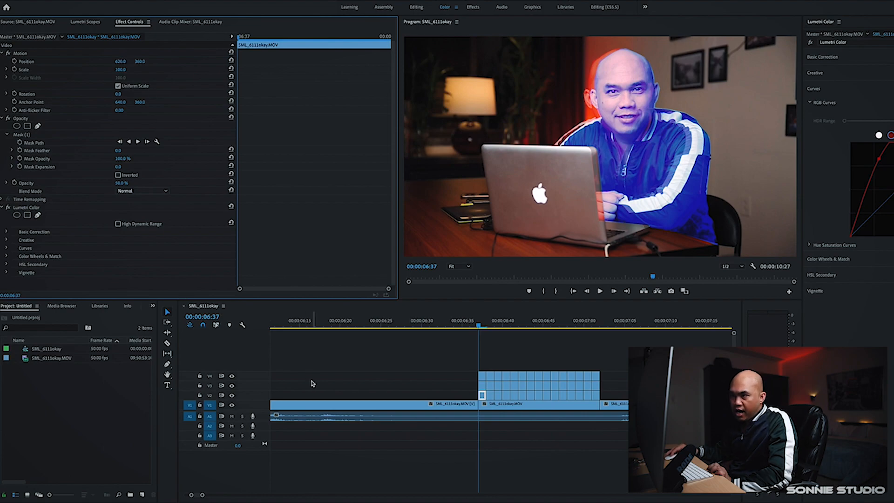
click(483, 386)
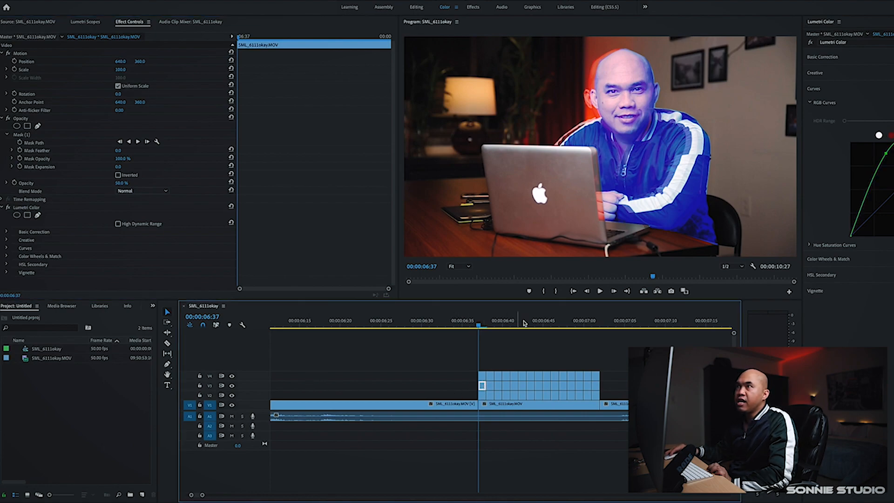
drag(120, 62, 129, 61)
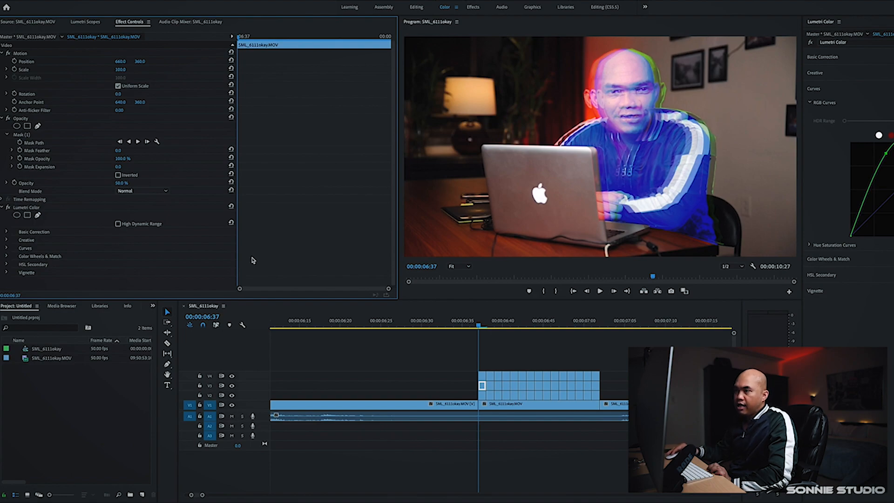
click(484, 379)
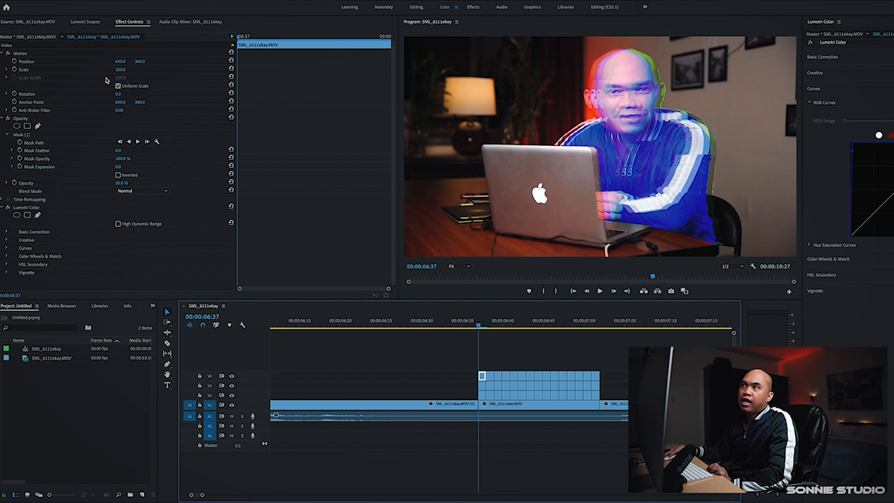
drag(121, 69, 124, 70)
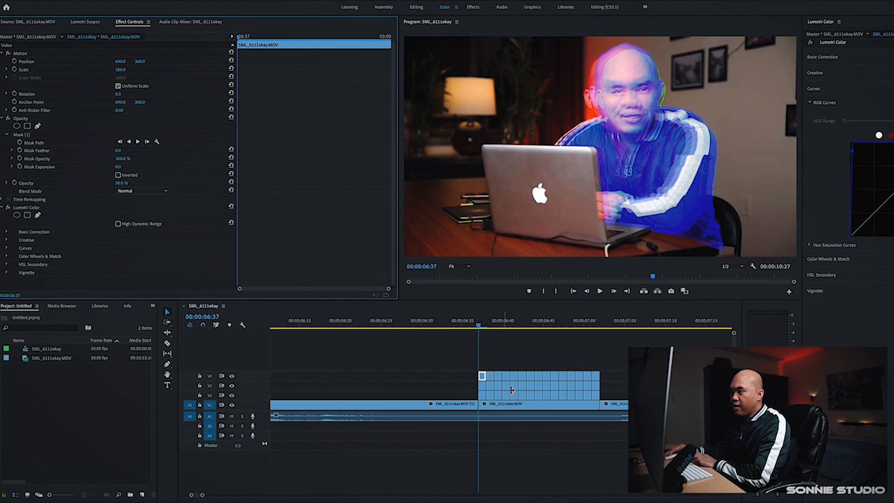
At 00:00:06:38, set the V2 segment's X position to 659, the V3 segment's to 620, and adjust the V4 segment's scale
key(Right)
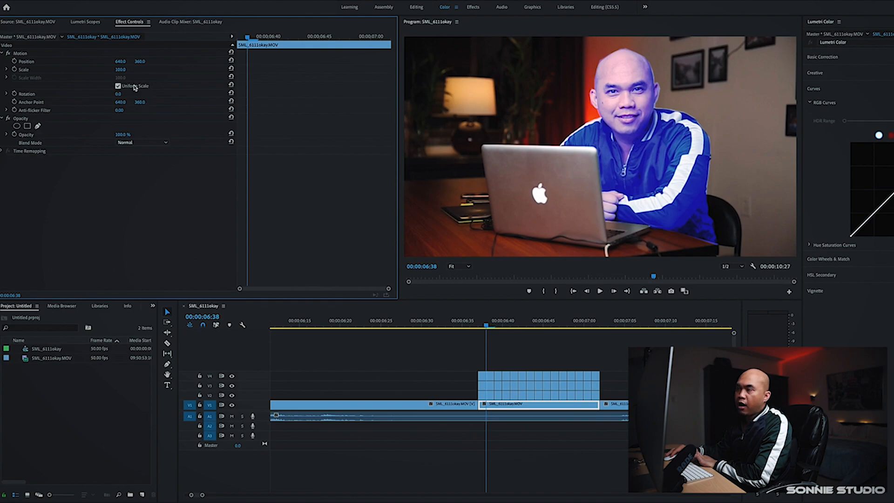
click(490, 394)
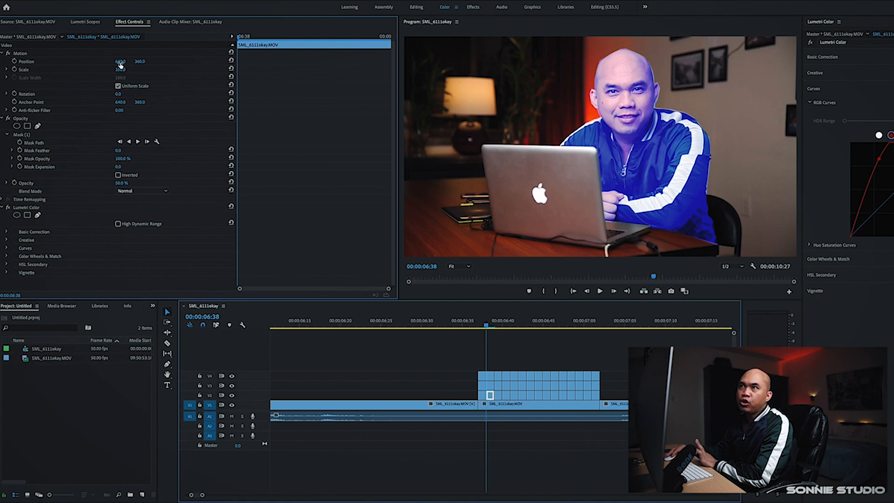
drag(119, 64, 123, 62)
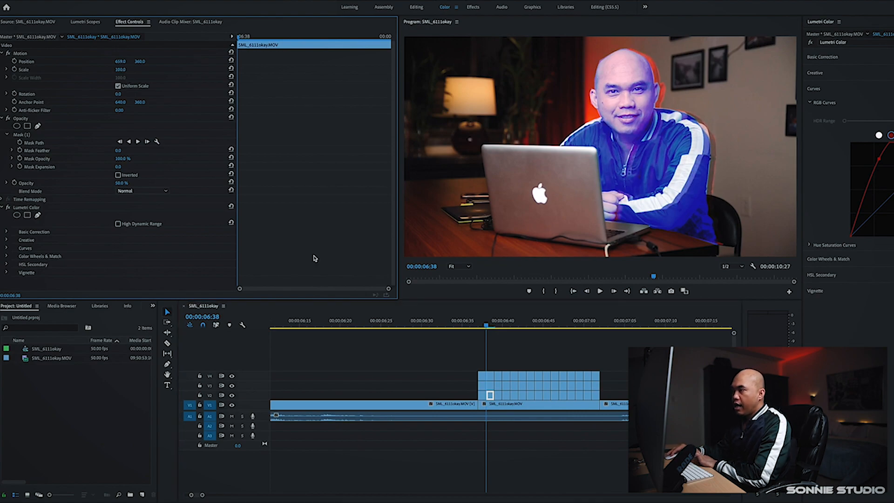
click(490, 389)
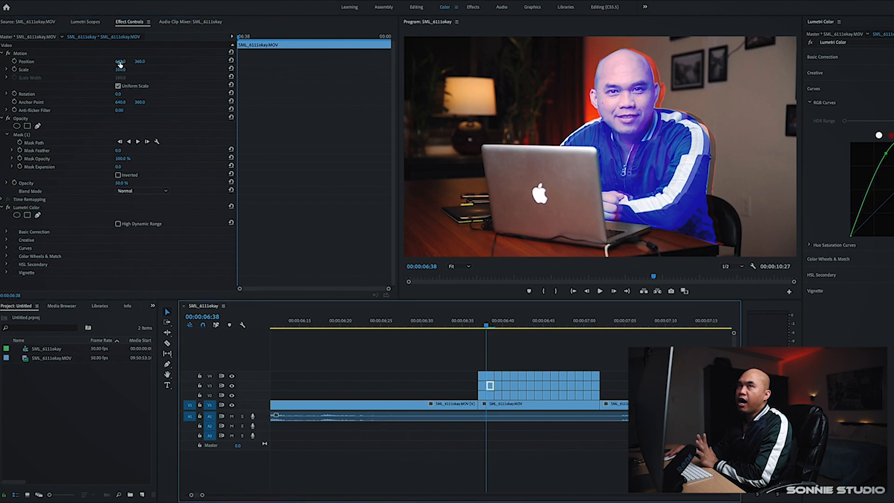
drag(120, 64, 111, 64)
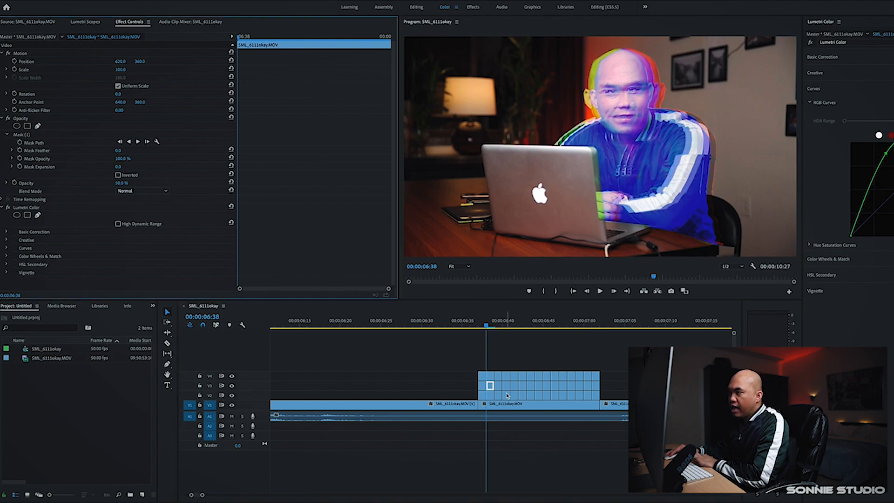
click(491, 381)
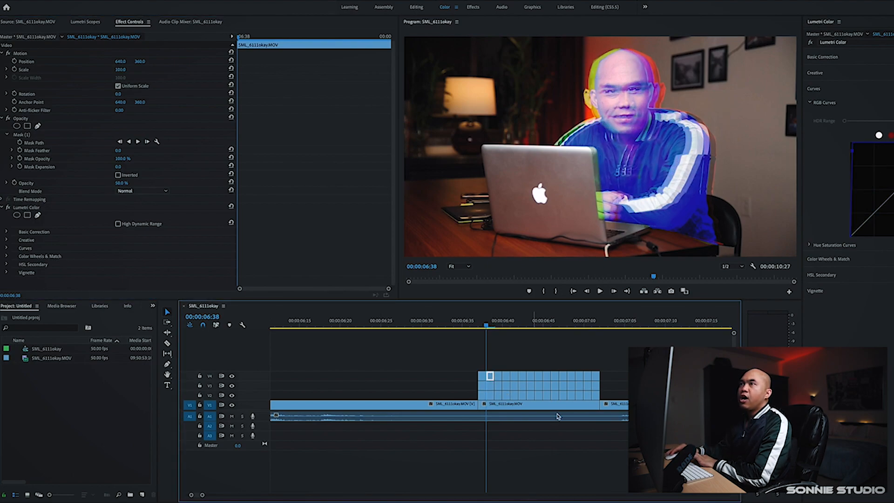
click(119, 69)
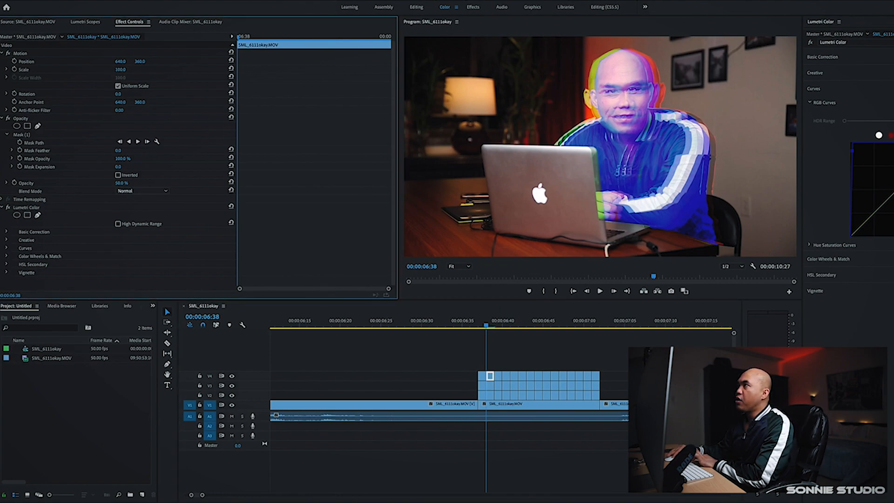
drag(119, 70, 114, 70)
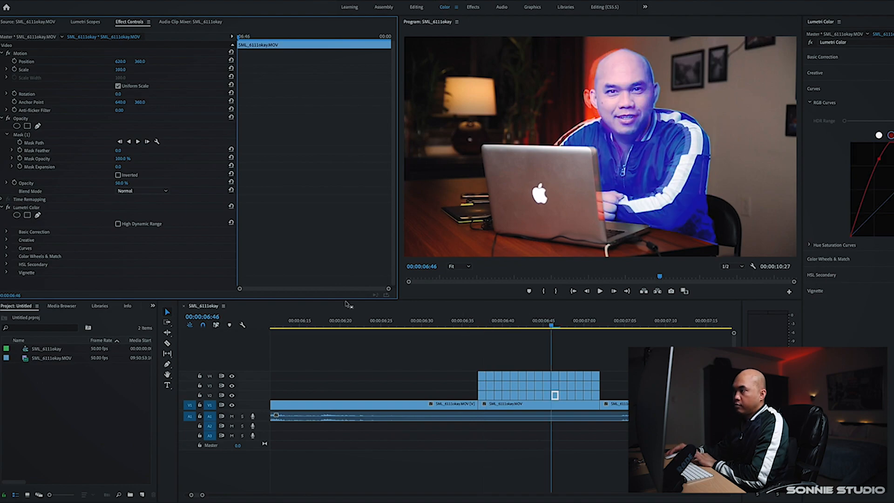
Offset the clone segments on V2, V3 and V4 frame by frame from 00:00:06:46
click(563, 395)
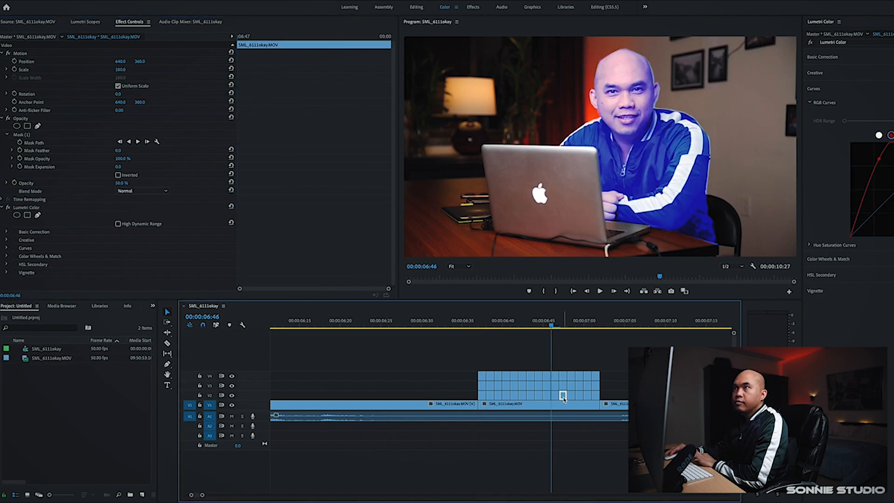
key(Right)
click(563, 376)
key(Right)
click(571, 385)
key(Right)
click(576, 403)
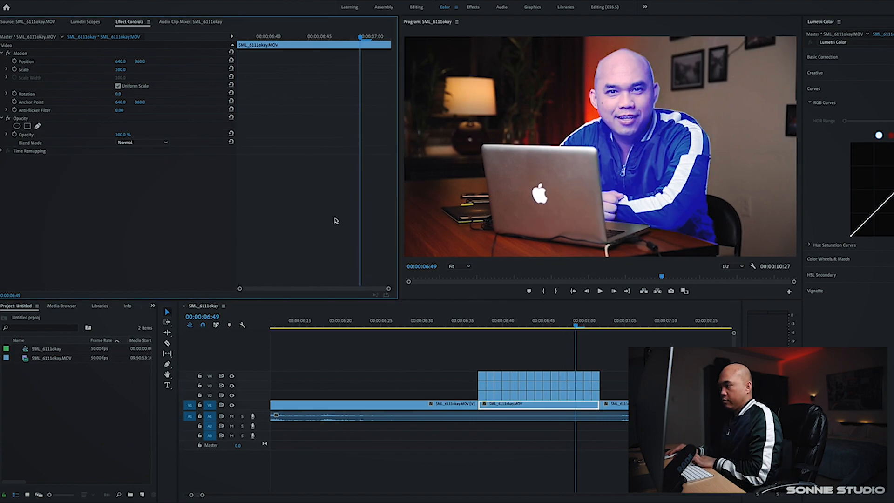
Continue offsetting and scaling the clone segments frame by frame up to 00:00:07:01
click(580, 386)
mouse_move(120, 61)
mouse_down()
mouse_move(128, 61)
mouse_move(112, 61)
mouse_move(124, 70)
mouse_up()
key(Right)
click(587, 396)
click(588, 386)
key(Right)
click(596, 376)
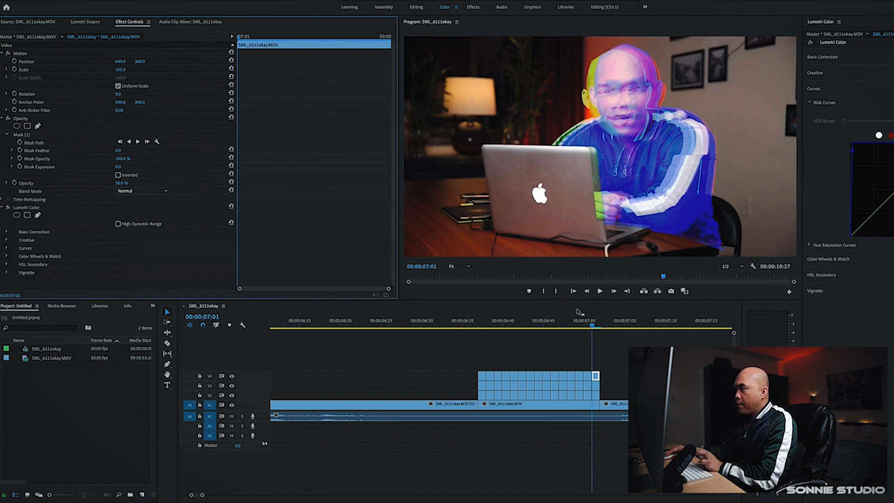
Return to 00:00:06:37, zoom out the timeline and play back the finished clone trail effect
drag(592, 327, 477, 336)
scroll(476, 336, down, 2)
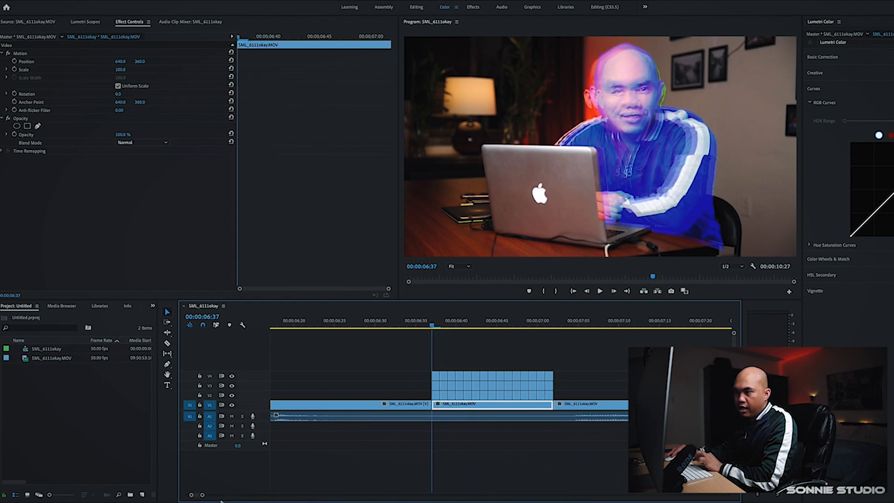
drag(203, 496, 210, 498)
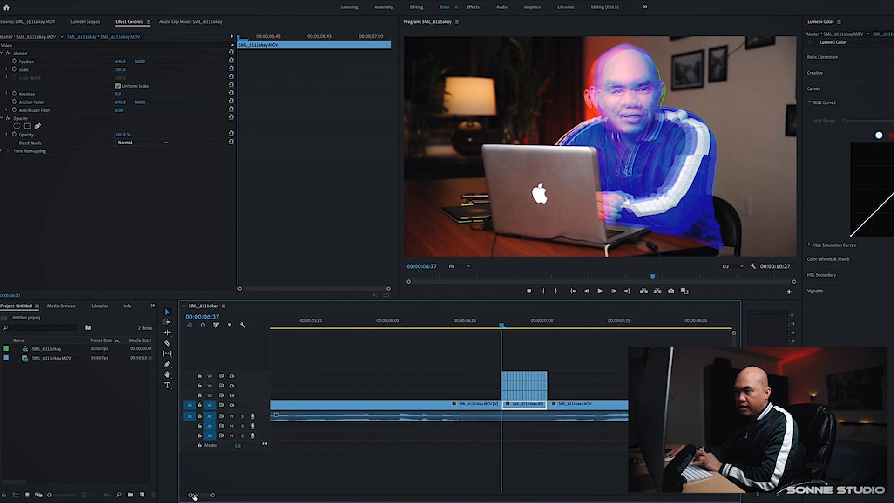
key(minus)
key(minus)
key(minus)
key(minus)
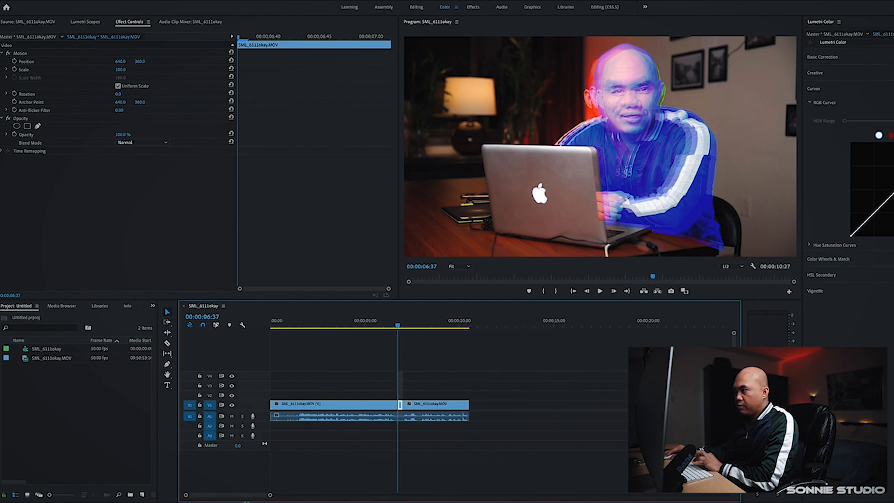
click(526, 360)
key(shift+k)
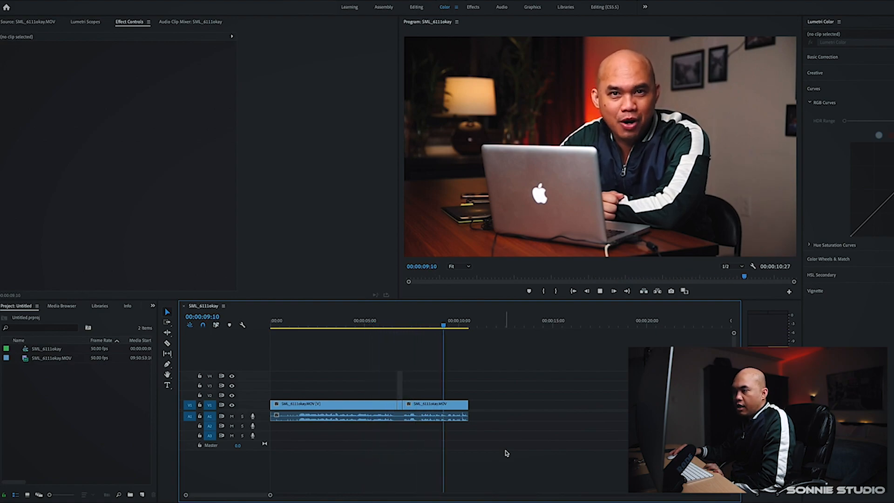
key(space)
Zoom the timeline back in on the clone section with the playhead at 00:00:06:36
drag(270, 497, 230, 495)
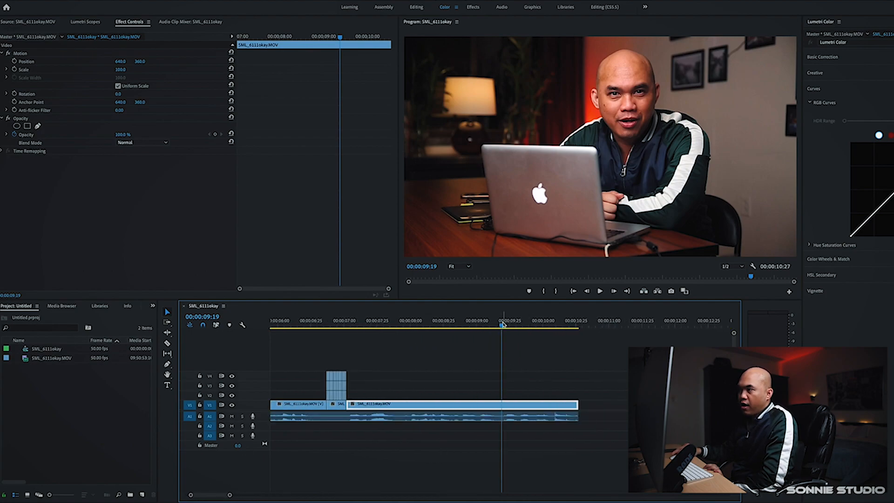
drag(414, 335, 328, 331)
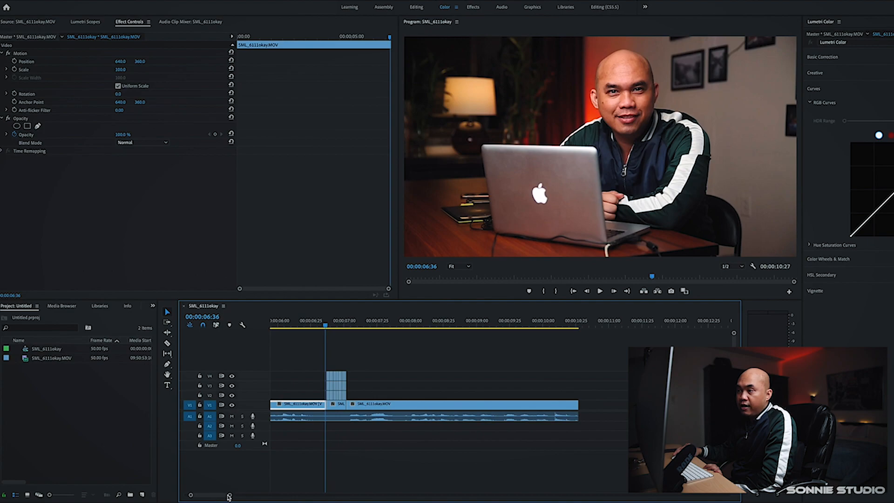
drag(228, 497, 217, 497)
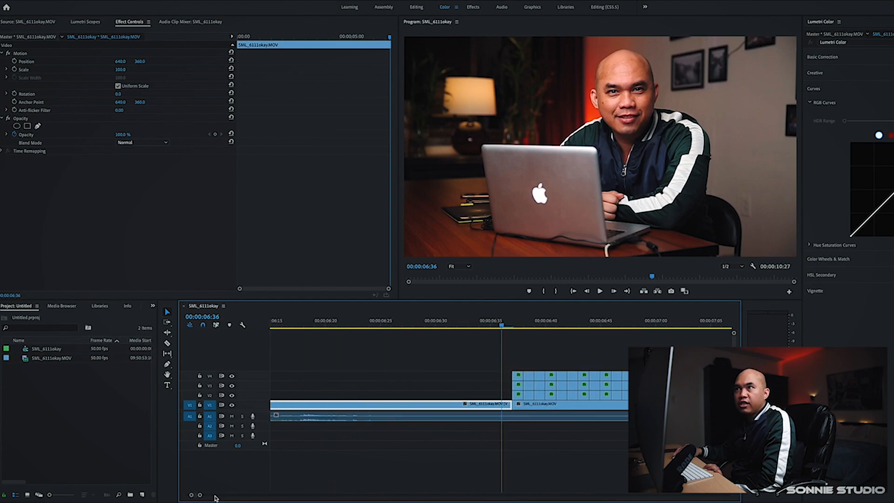